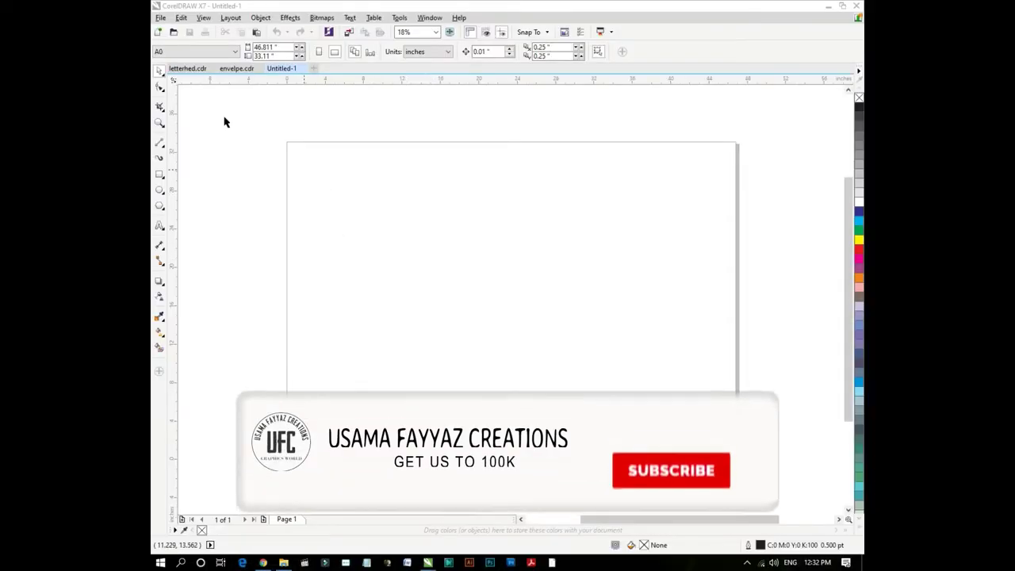
# - Bring up the envelpe.cdr envelope design document
pyautogui.click(232, 69)
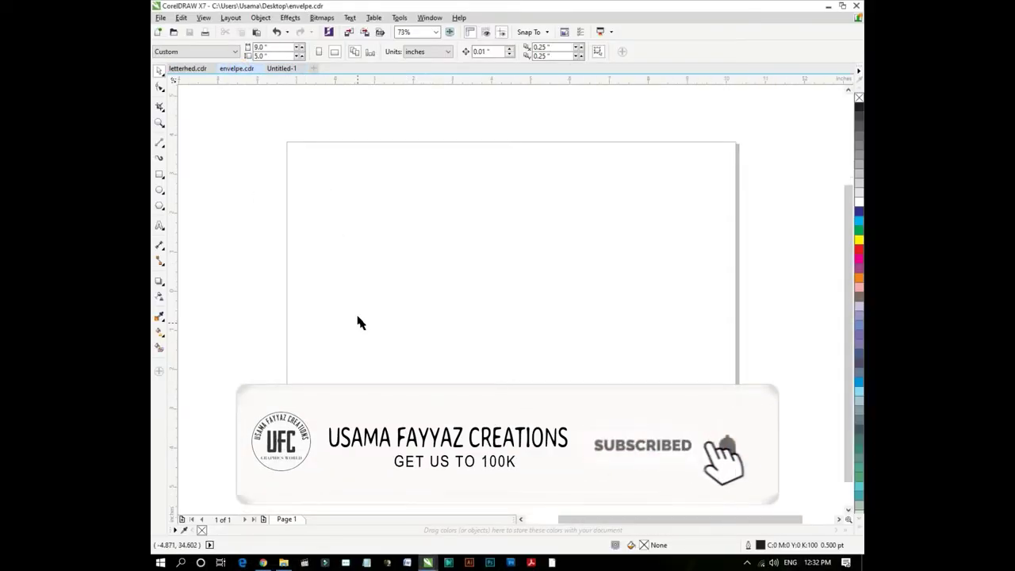
# - Copy the CAFÉ CCINO logo block from the envelope and paste it into Untitled-1
pyautogui.click(354, 230)
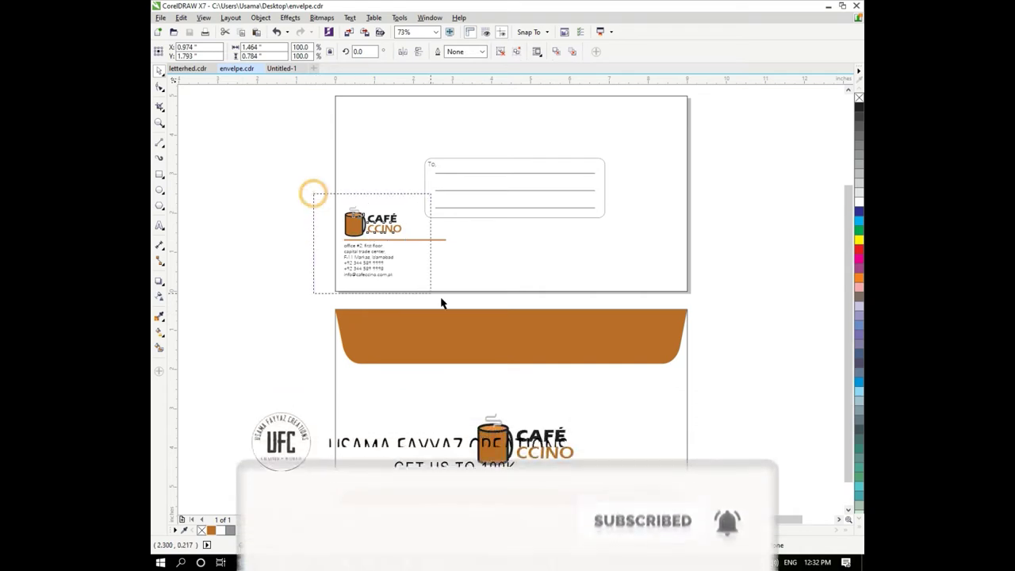
pyautogui.moveTo(313, 196); pyautogui.dragTo(447, 316)
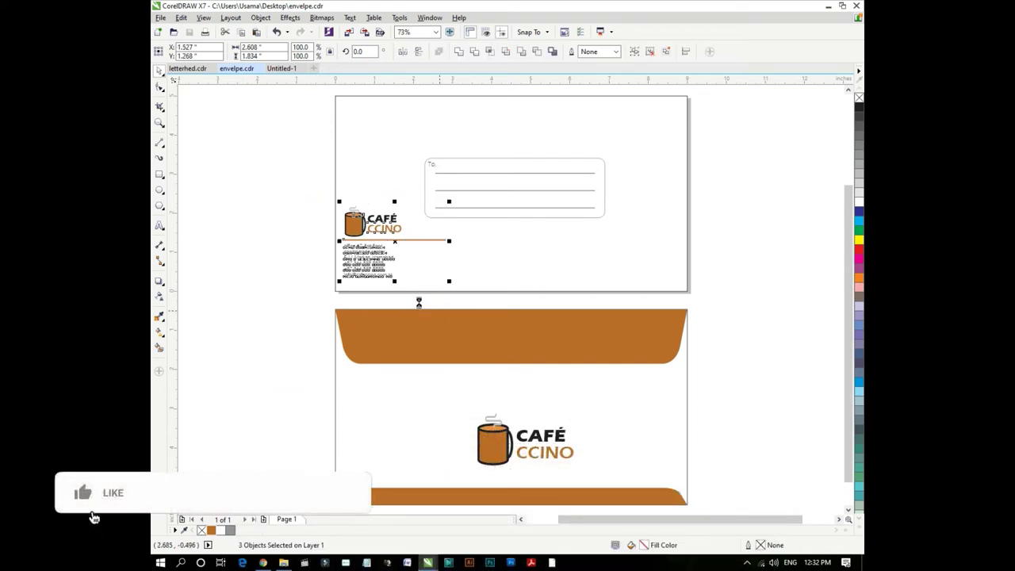
pyautogui.hotkey('ctrl', 'Tab')
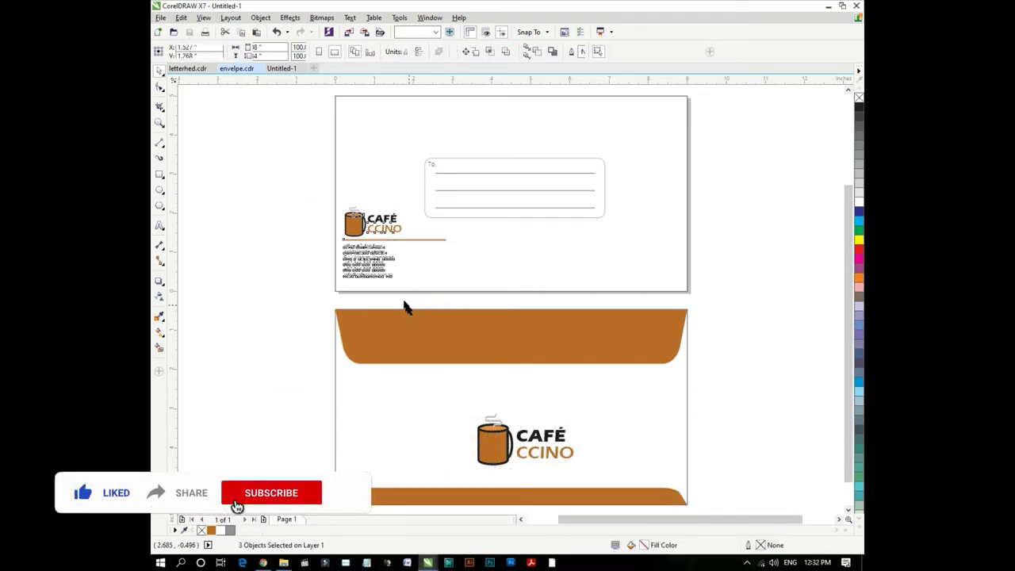
pyautogui.click(402, 300)
pyautogui.hotkey('ctrl', 'v')
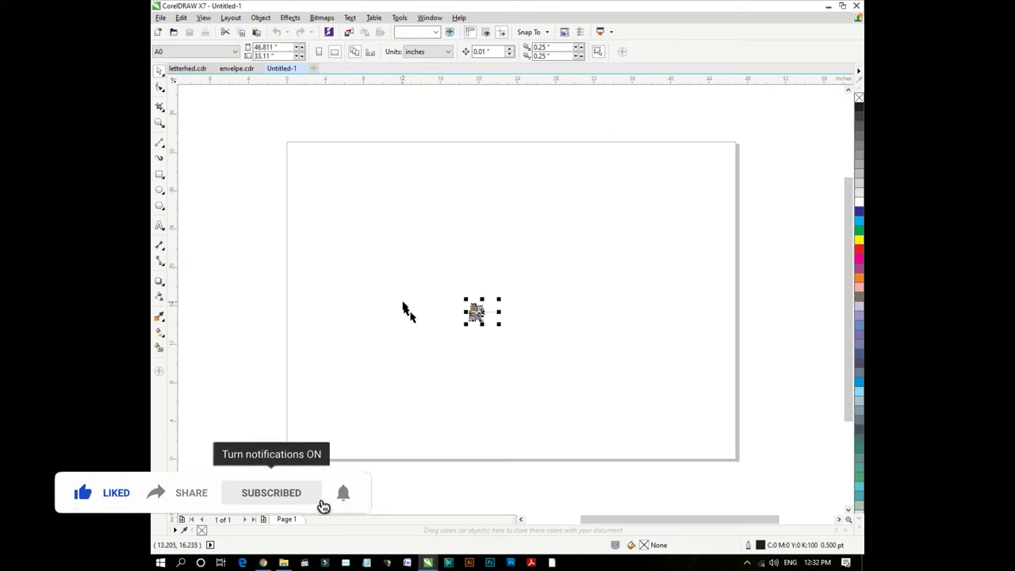
# - Move the pasted logo to the upper left of the page
pyautogui.click(505, 240)
pyautogui.click(567, 235)
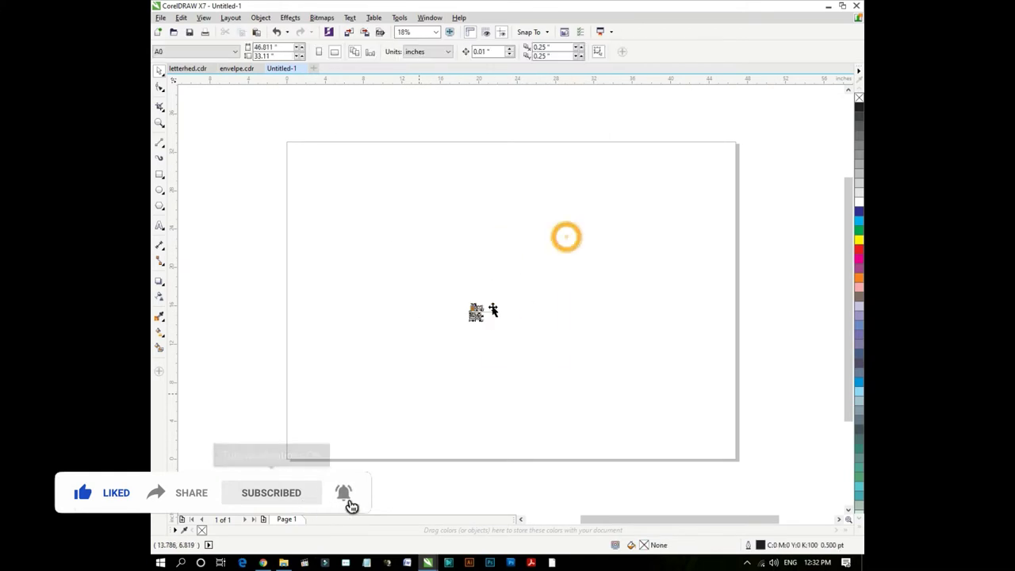
pyautogui.click(478, 311)
pyautogui.moveTo(477, 315); pyautogui.dragTo(379, 275)
pyautogui.click(410, 321)
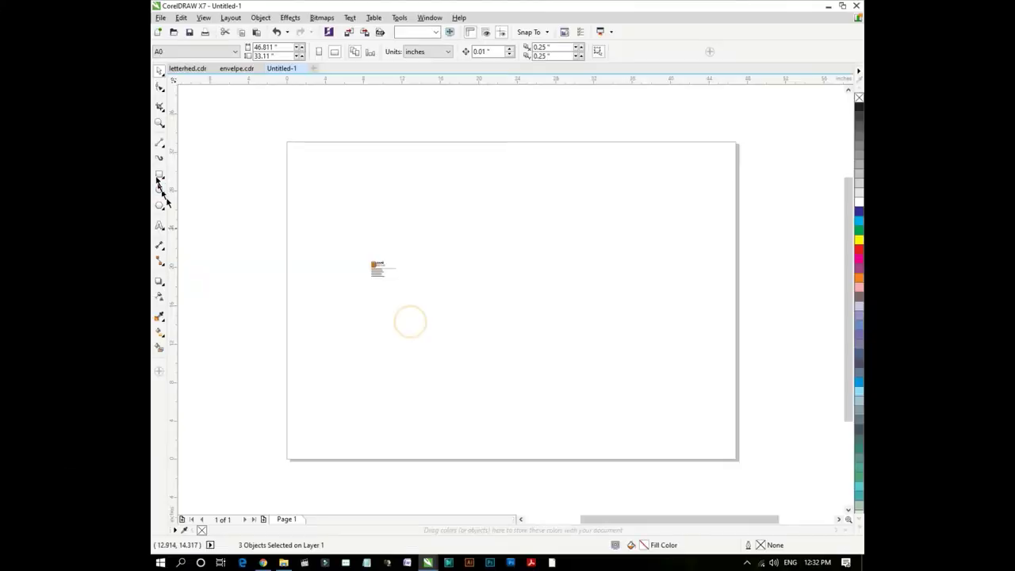
pyautogui.click(161, 189)
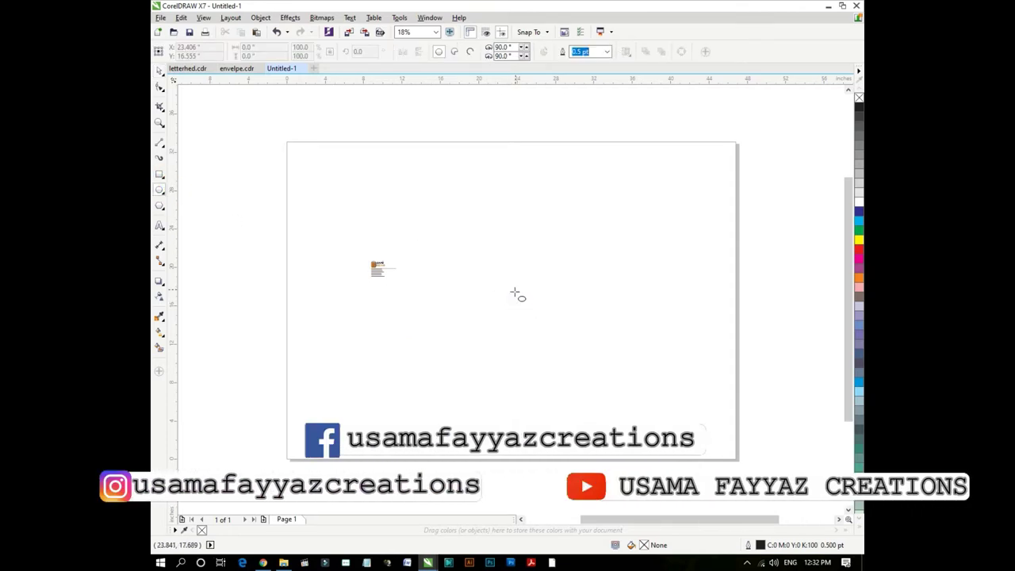
# - Draw a circle from the page centre and size it to 10 by 10 inches
pyautogui.moveTo(511, 302)
pyautogui.mouseDown()
pyautogui.moveTo(573, 359)
pyautogui.moveTo(563, 353)
pyautogui.mouseUp()
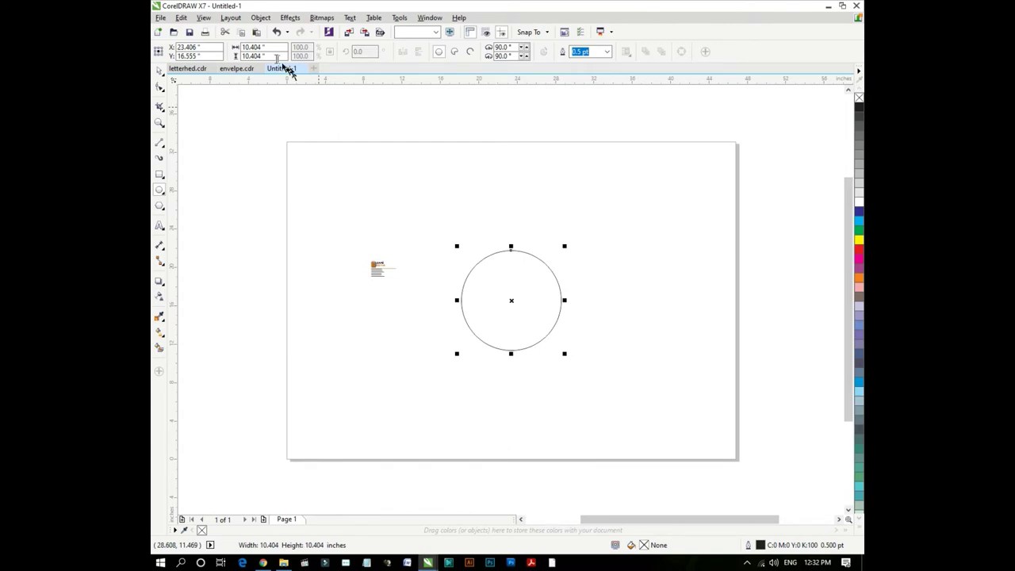
pyautogui.press('space')
pyautogui.write('10')
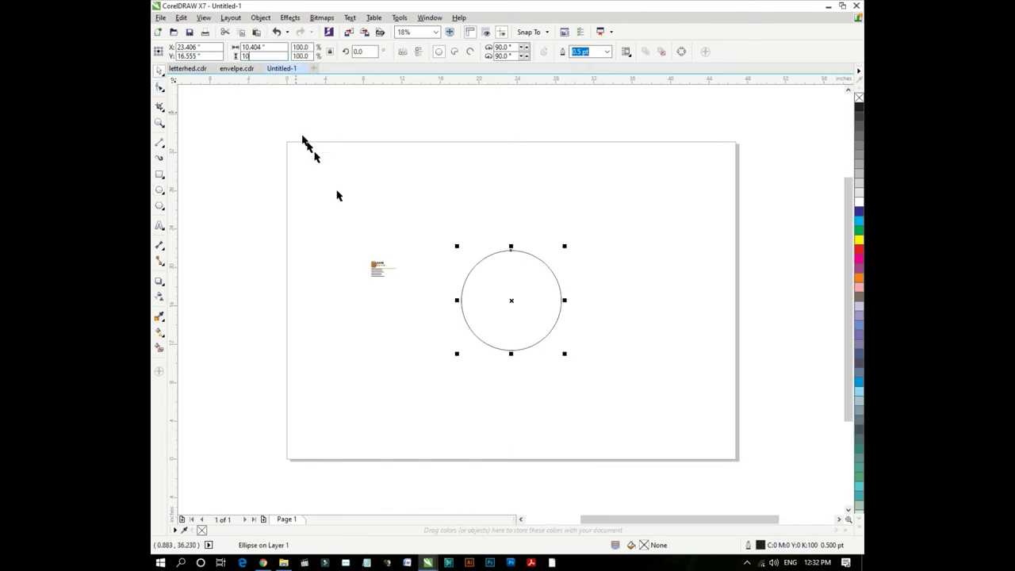
pyautogui.press('Return')
pyautogui.scroll(2, 528, 339)
pyautogui.click(304, 169)
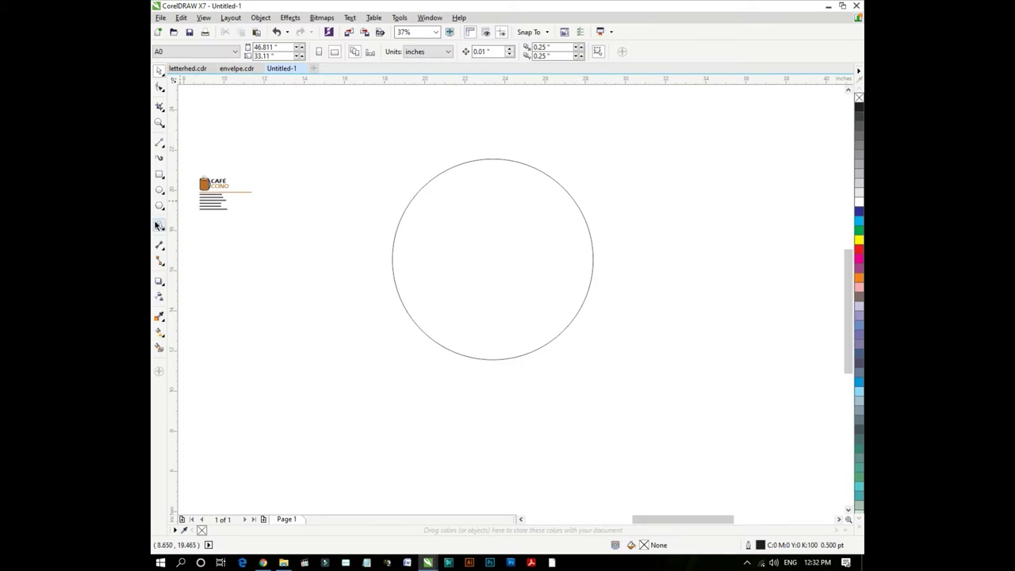
# - Type 01 inside the top of the circle and centre-align it
pyautogui.click(158, 226)
pyautogui.click(504, 198)
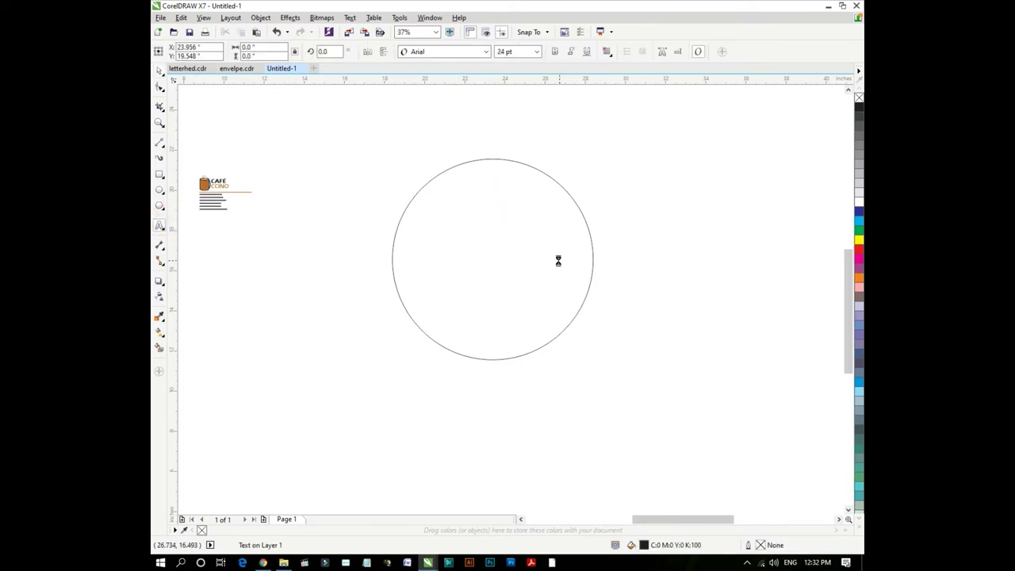
pyautogui.write('01')
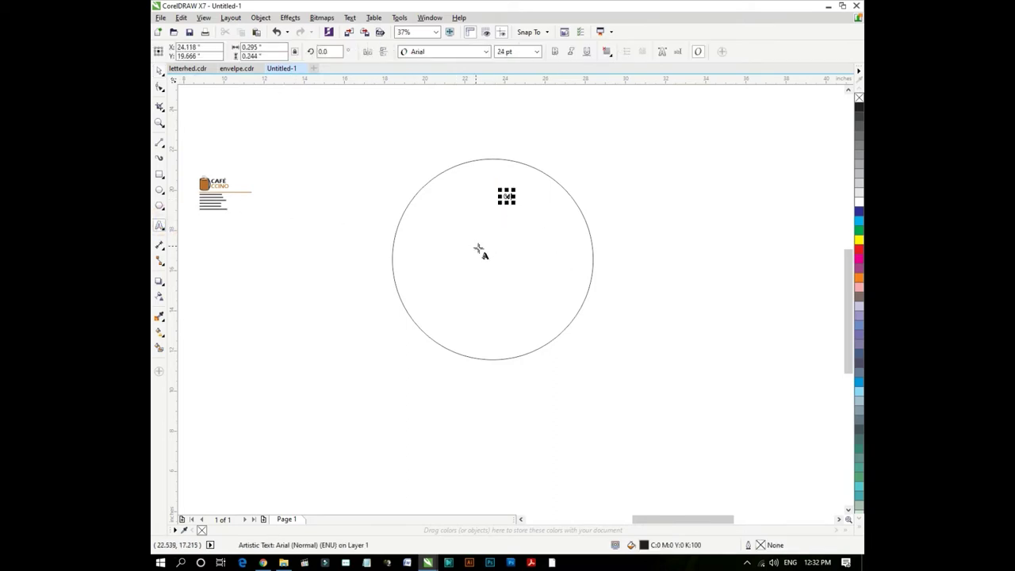
pyautogui.scroll(2, 491, 189)
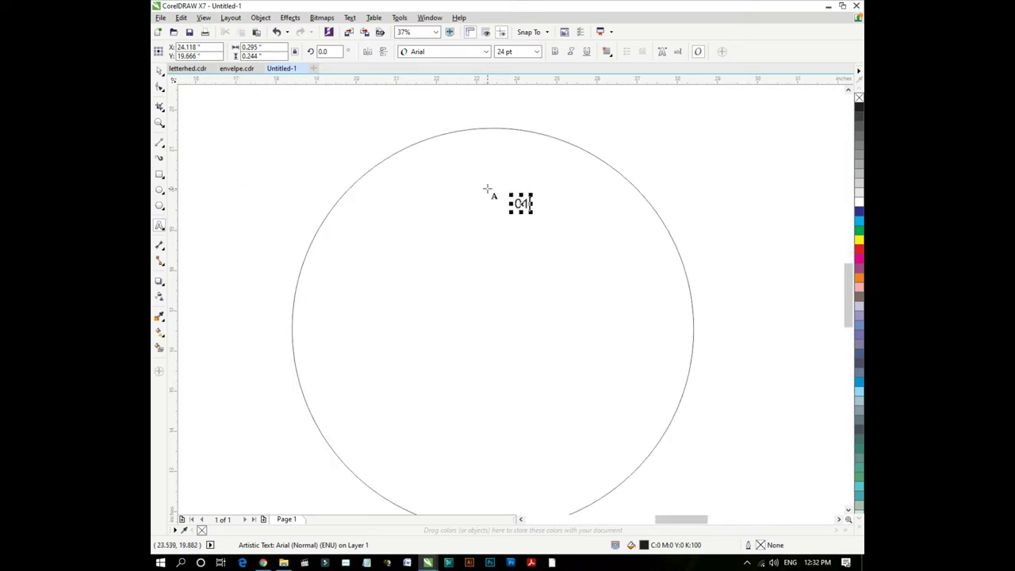
pyautogui.hotkey('ctrl', 'space')
pyautogui.click(603, 53)
pyautogui.click(622, 86)
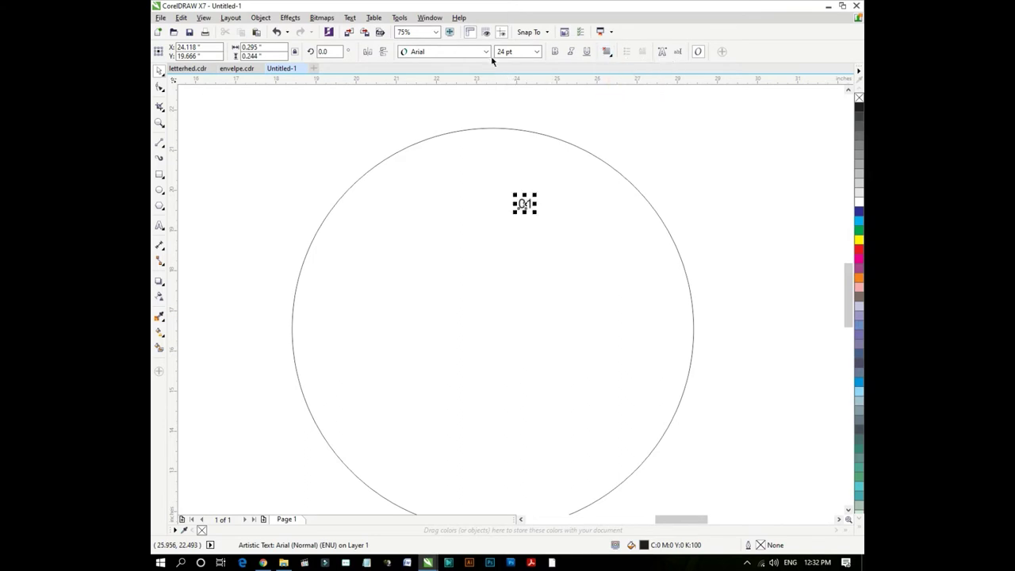
# - Set 01 to Eras Bold ITC 48 pt, then enlarge it to about 78.6 pt
pyautogui.click(487, 53)
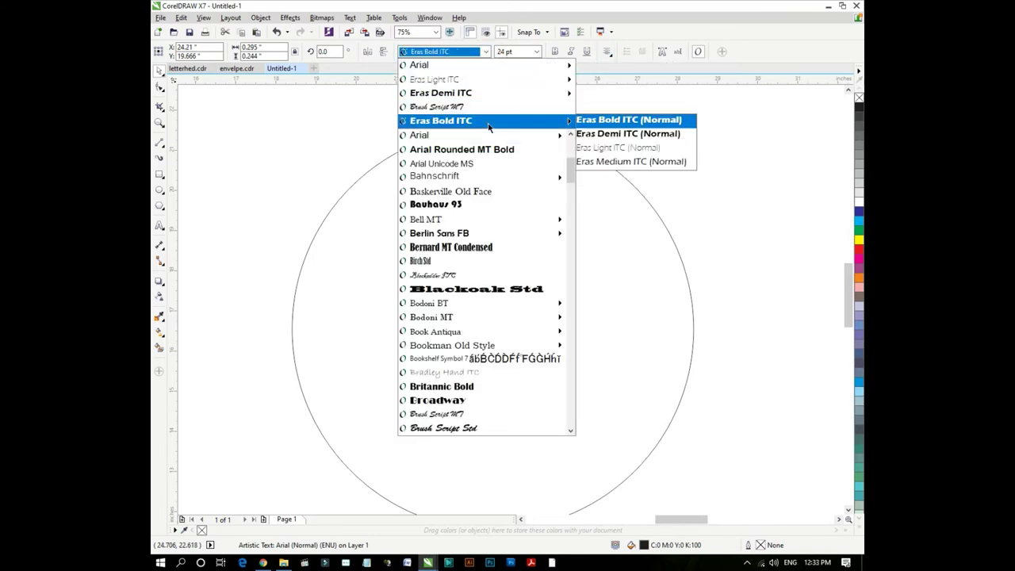
pyautogui.click(624, 116)
pyautogui.click(511, 210)
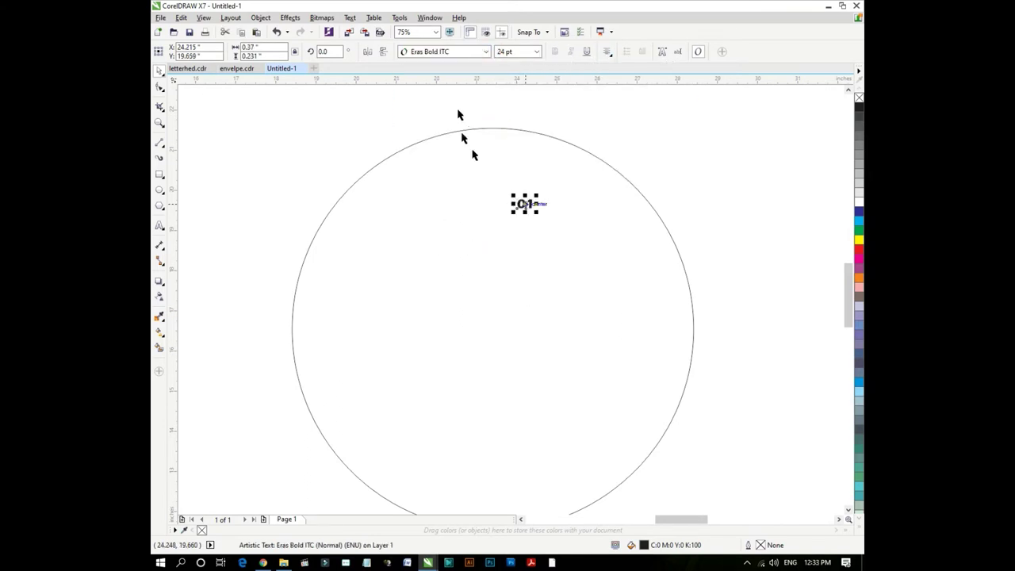
pyautogui.click(536, 52)
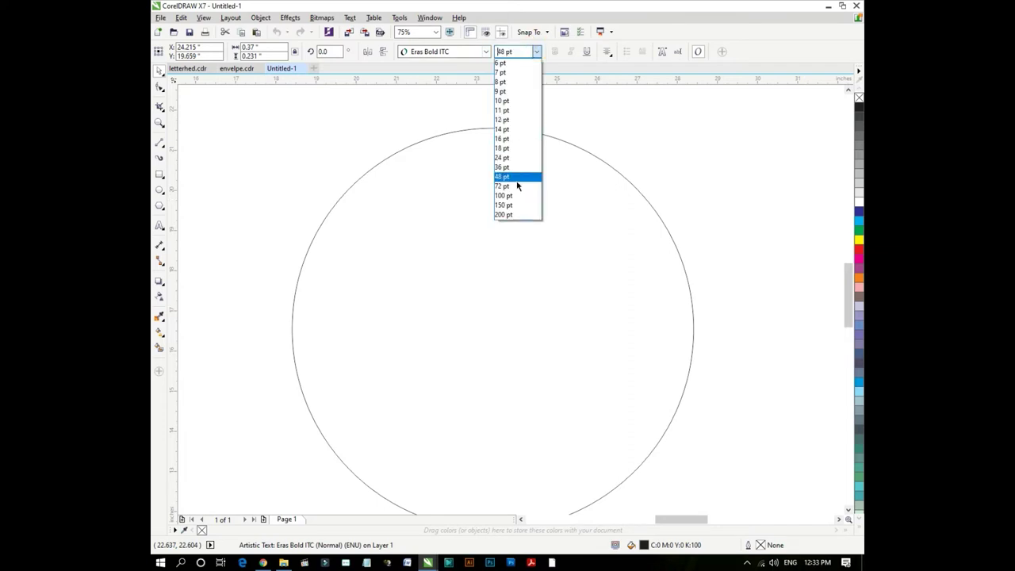
pyautogui.click(509, 176)
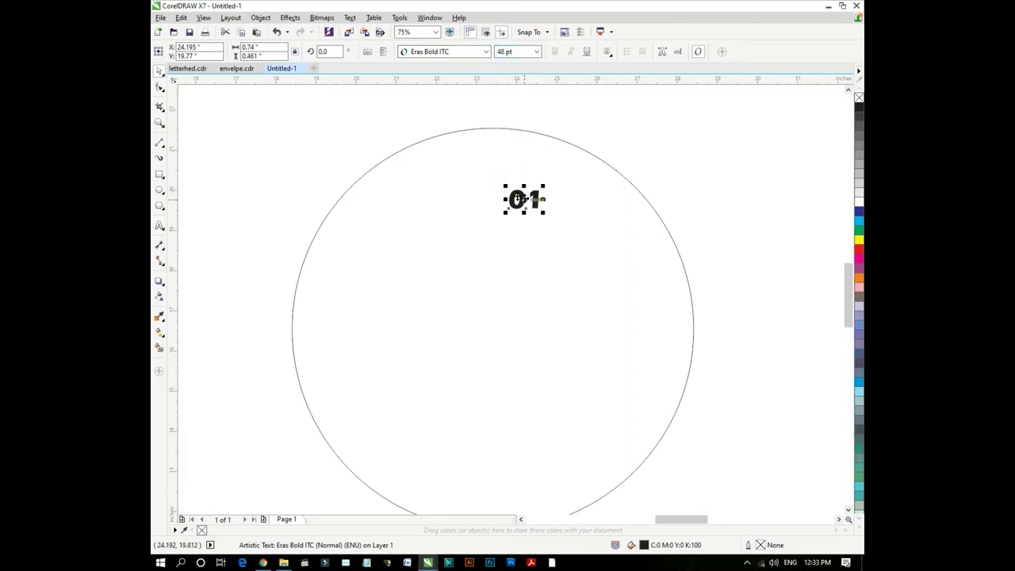
pyautogui.keyDown('shift'); pyautogui.click(543, 264); pyautogui.keyUp('shift')
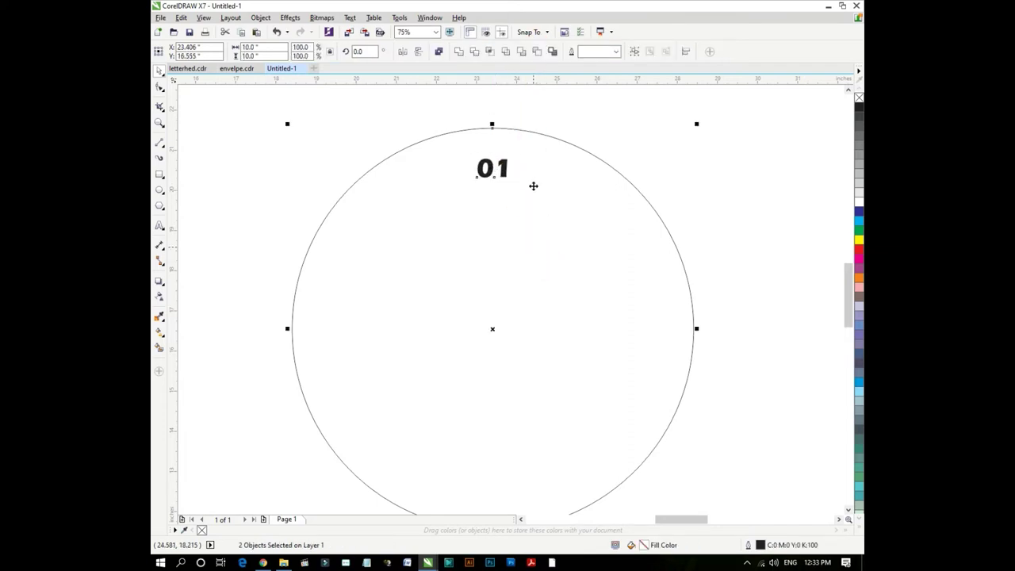
pyautogui.moveTo(503, 192); pyautogui.dragTo(468, 146)
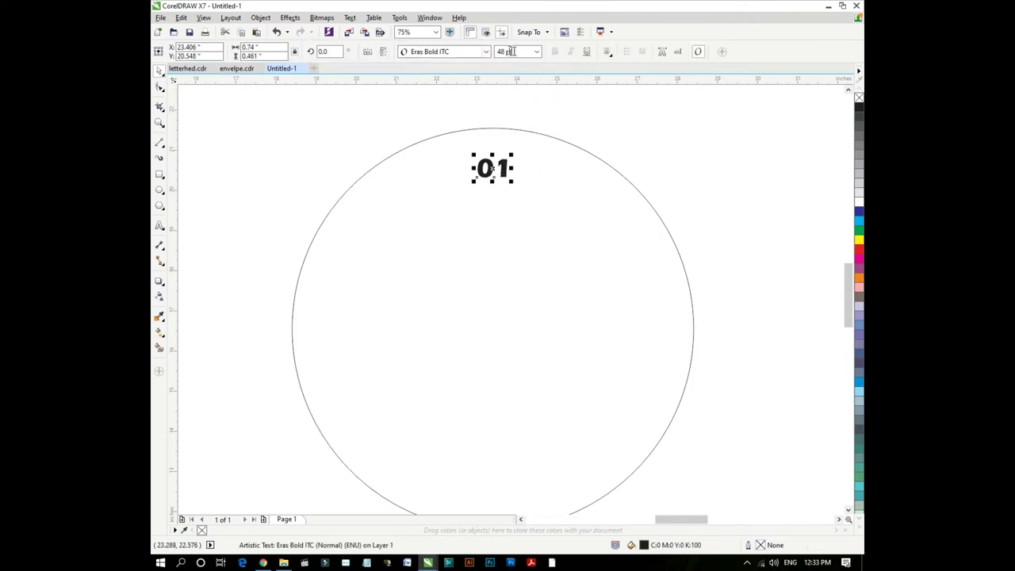
pyautogui.moveTo(513, 182)
pyautogui.mouseDown()
pyautogui.moveTo(523, 197)
pyautogui.moveTo(485, 317)
pyautogui.moveTo(493, 332)
pyautogui.mouseUp()
# - Drag the 01 label's rotation pivot down onto the circle's centre point
pyautogui.click(496, 171)
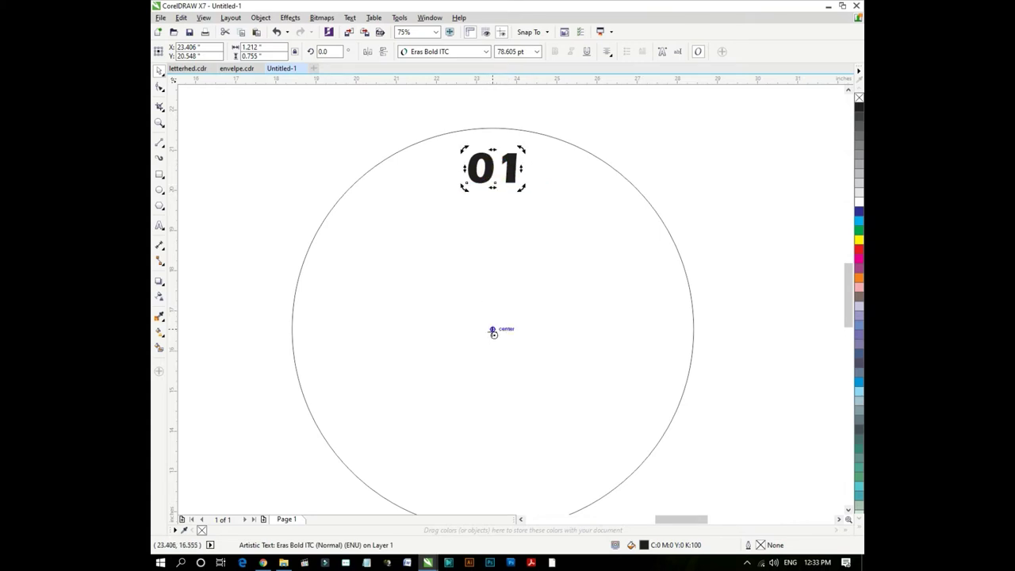
pyautogui.click(494, 338)
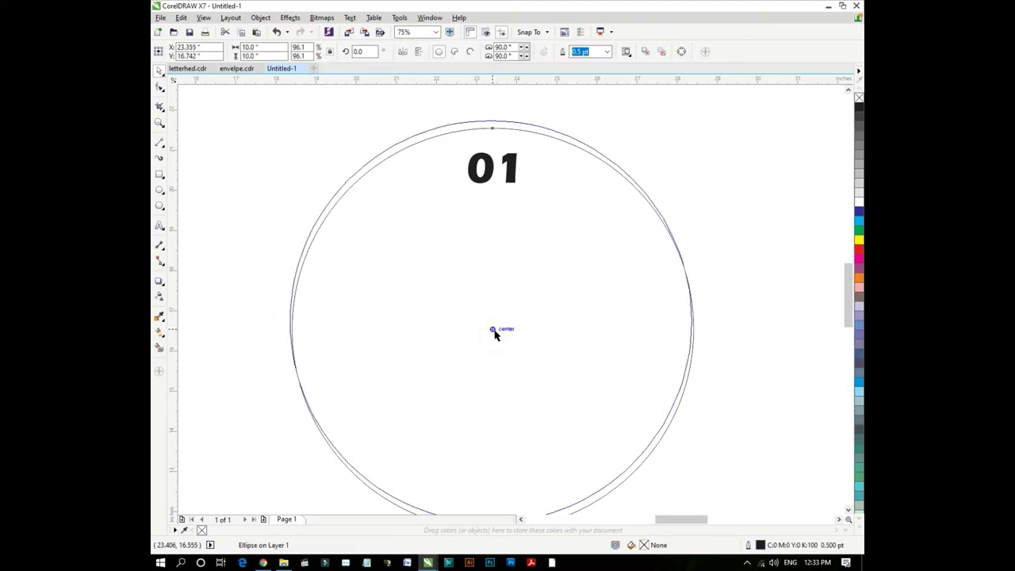
pyautogui.click(512, 172)
pyautogui.doubleClick(512, 172)
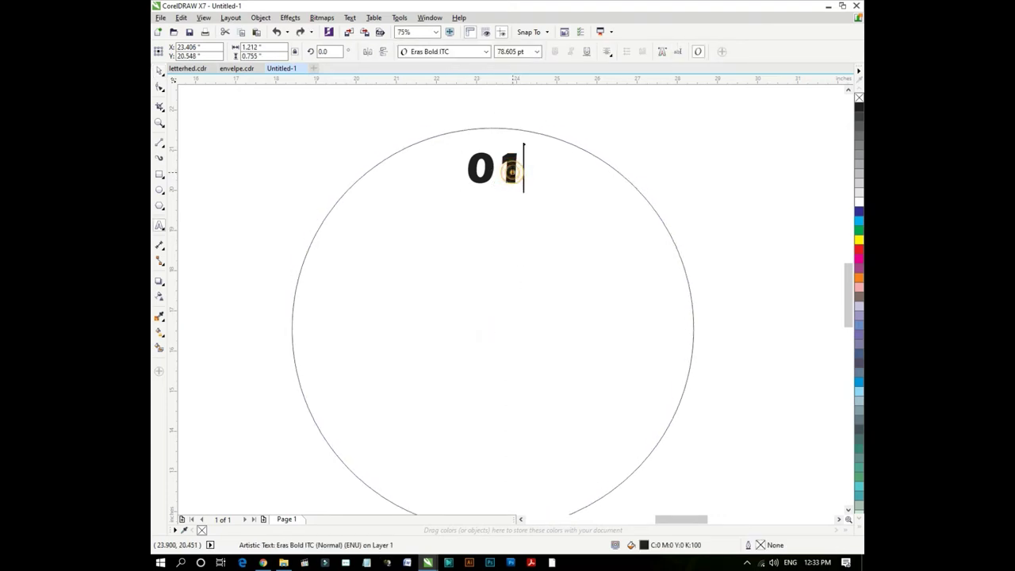
pyautogui.click(161, 70)
pyautogui.click(491, 173)
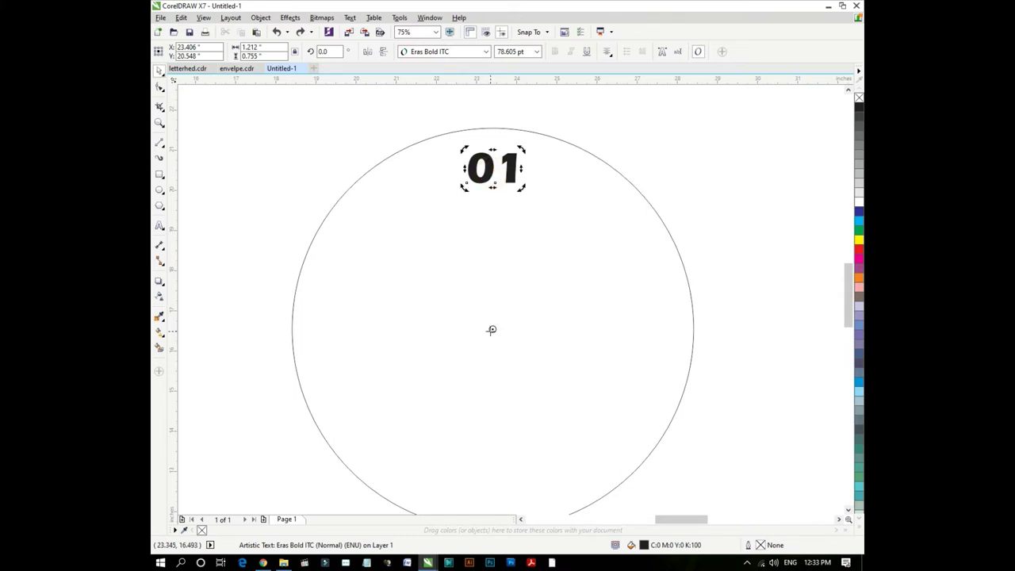
pyautogui.moveTo(491, 329); pyautogui.dragTo(493, 333)
pyautogui.click(492, 335)
# - Rotate 01 by 30° around the circle centre with 11 copies, then check the copies
pyautogui.click(264, 18)
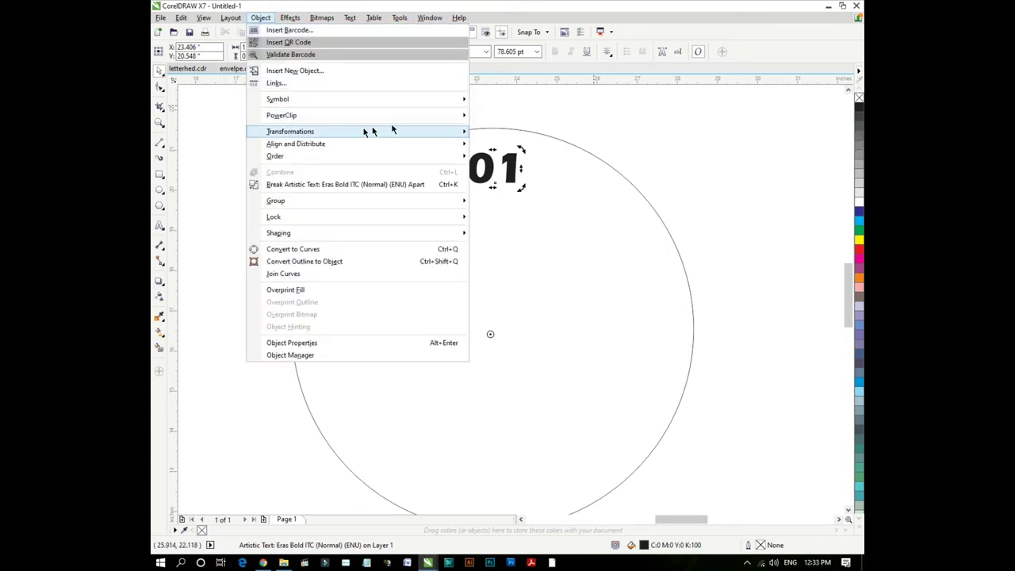
pyautogui.moveTo(290, 131)
pyautogui.click(499, 145)
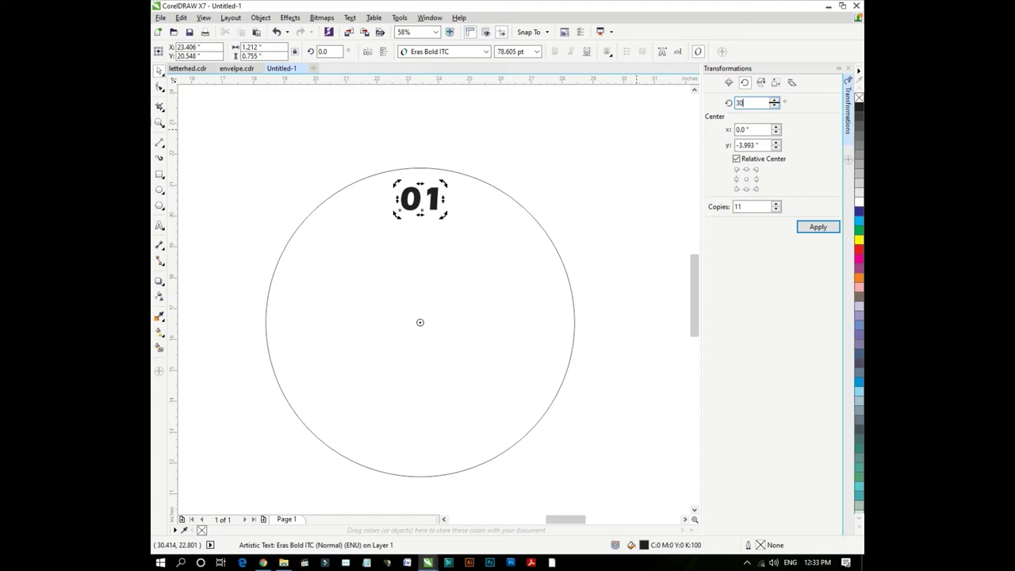
pyautogui.click(817, 226)
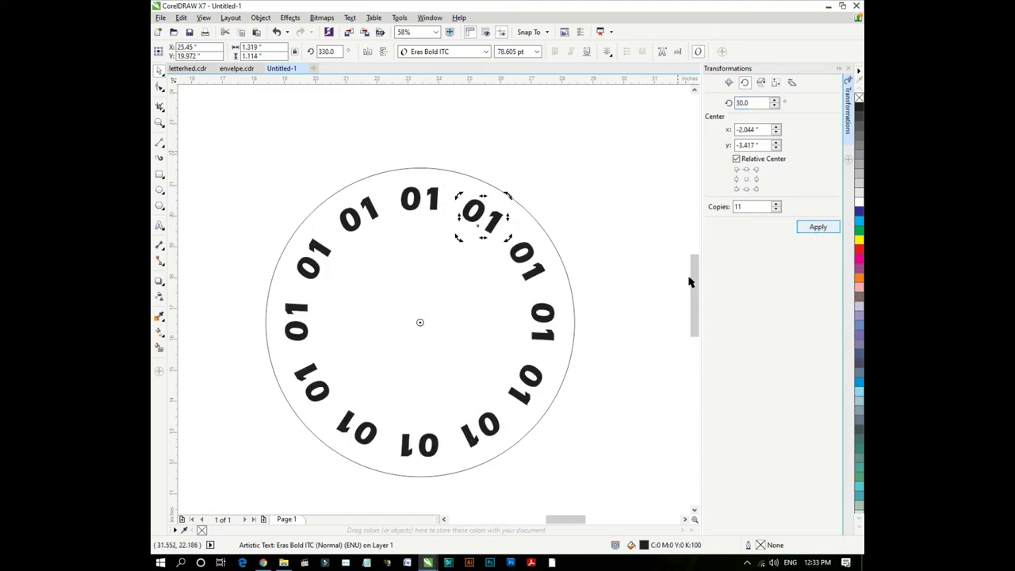
pyautogui.click(419, 322)
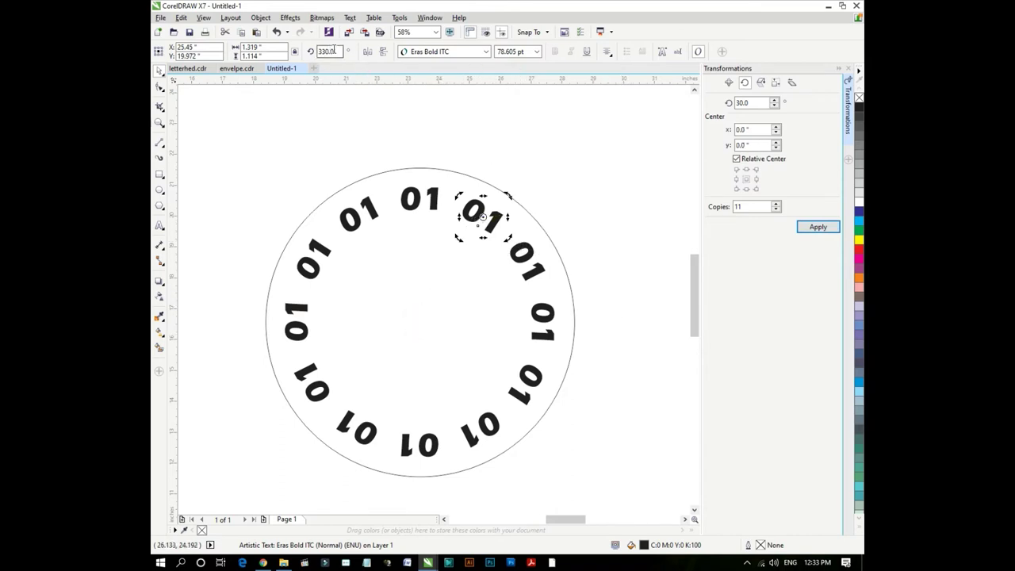
pyautogui.click(535, 273)
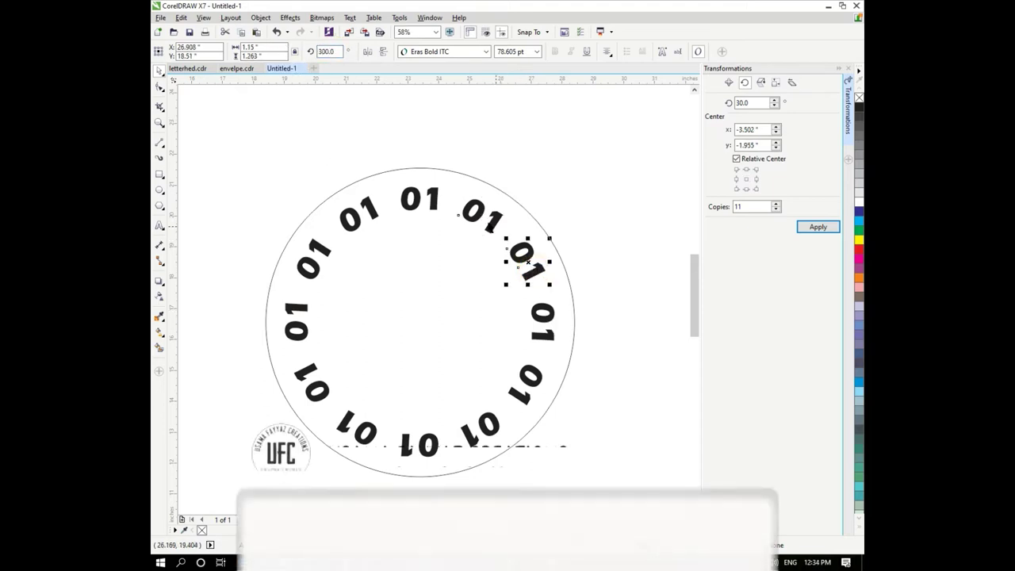
# - Set the top-right and right-side 01 labels to 0° rotation
pyautogui.hotkey('ctrl', 'z')
pyautogui.click(482, 214)
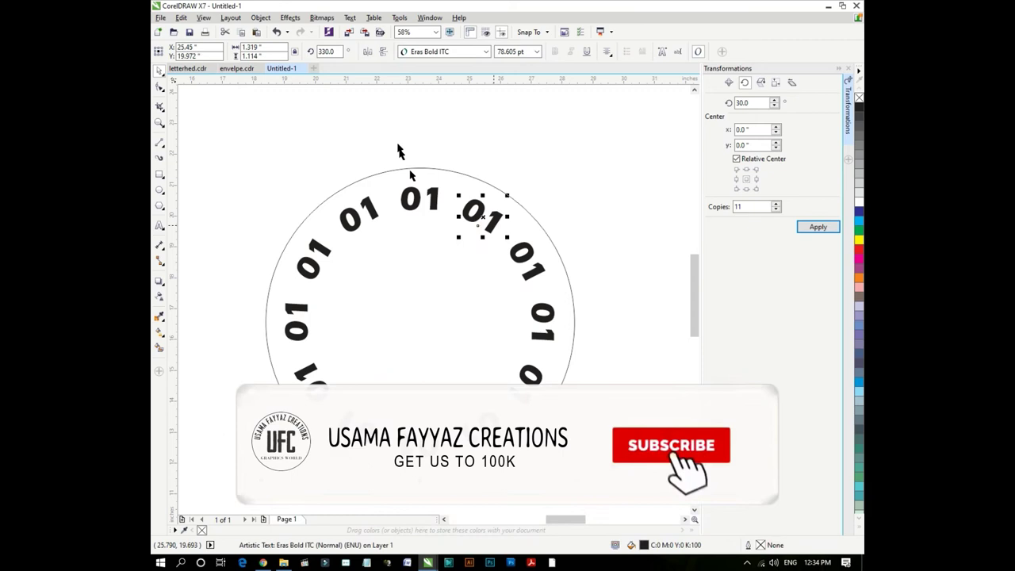
pyautogui.click(325, 51)
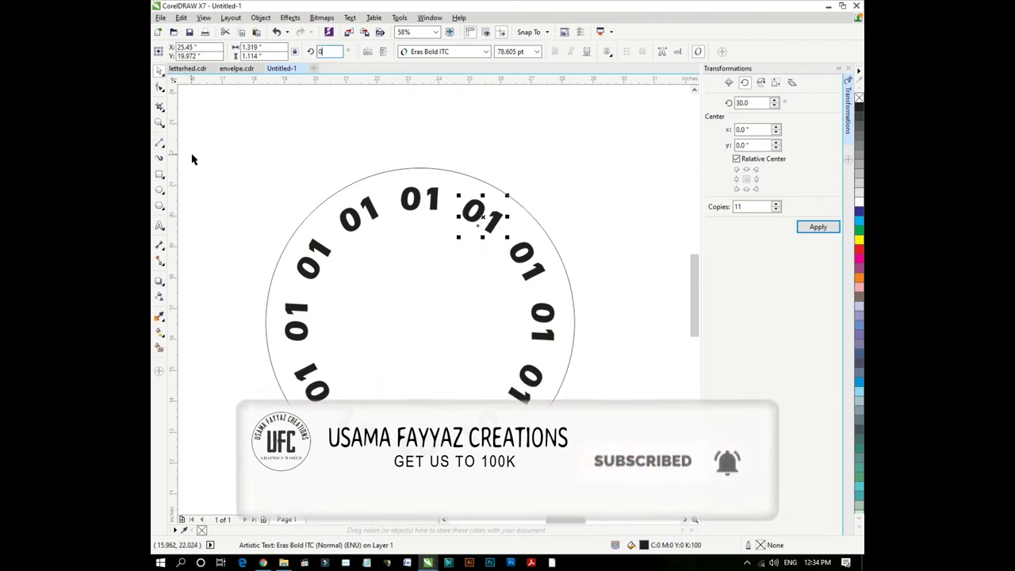
pyautogui.click(529, 259)
pyautogui.click(529, 258)
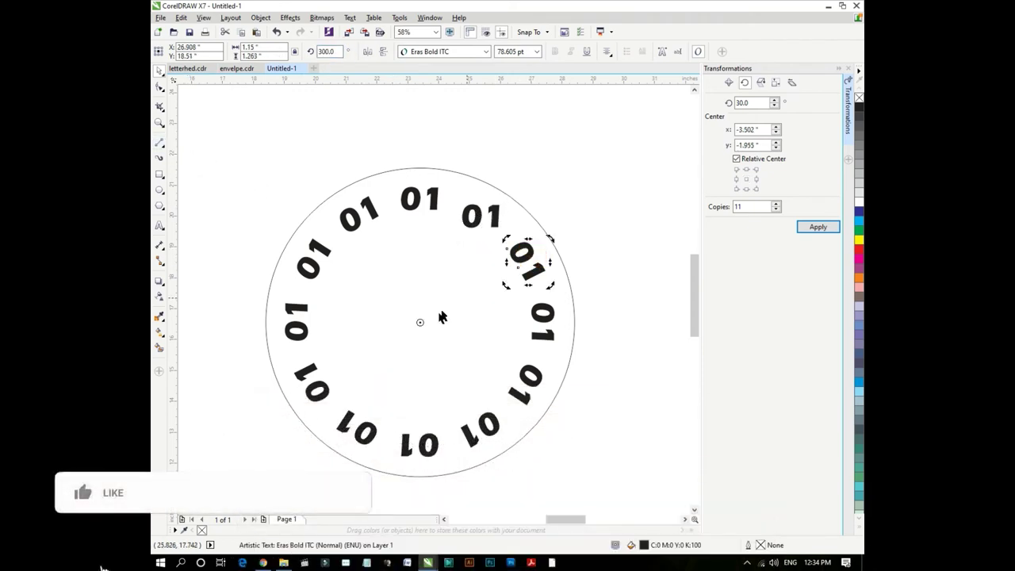
pyautogui.hotkey('ctrl', 'z')
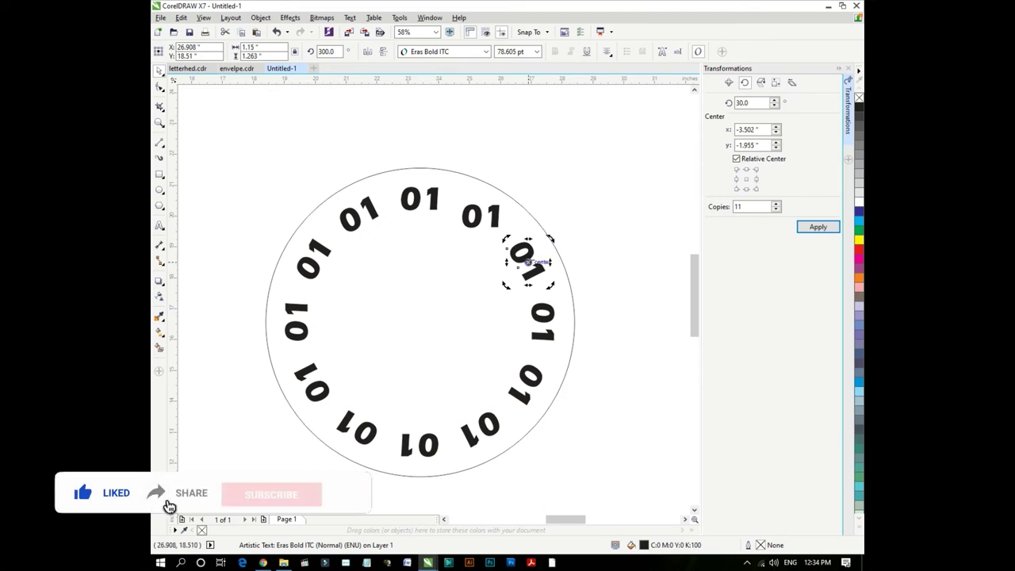
pyautogui.click(542, 319)
pyautogui.click(542, 319)
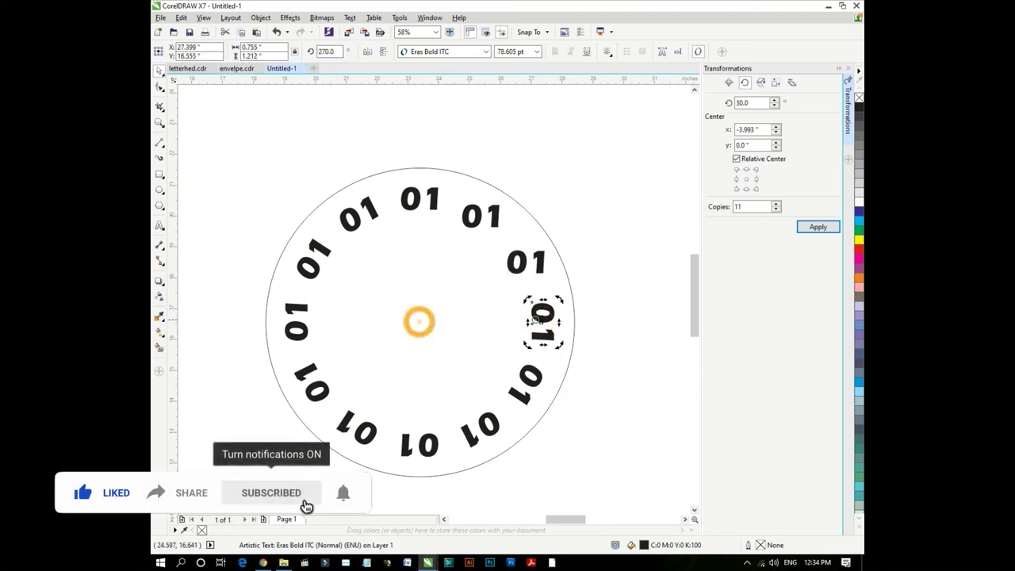
# - Straighten the lower-right and bottom 01 labels to 0° rotation
pyautogui.click(527, 382)
pyautogui.click(527, 382)
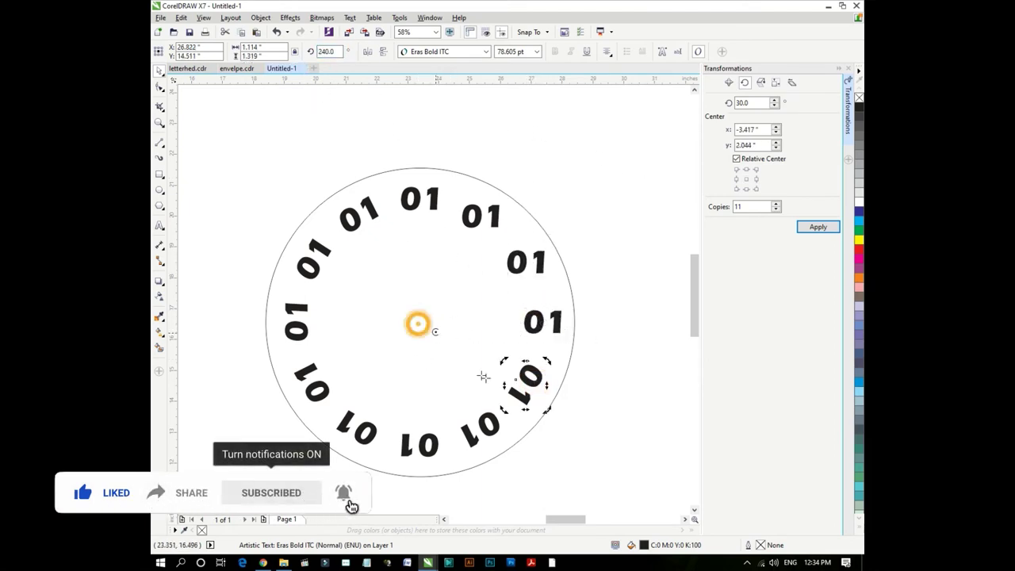
pyautogui.moveTo(547, 360); pyautogui.dragTo(493, 374)
pyautogui.click(480, 428)
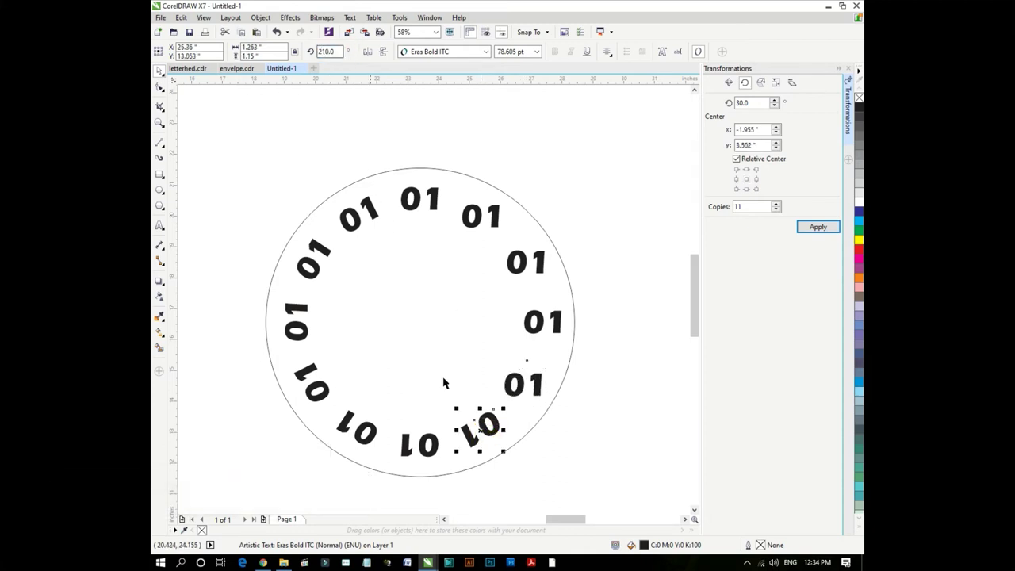
pyautogui.click(483, 428)
pyautogui.click(327, 51)
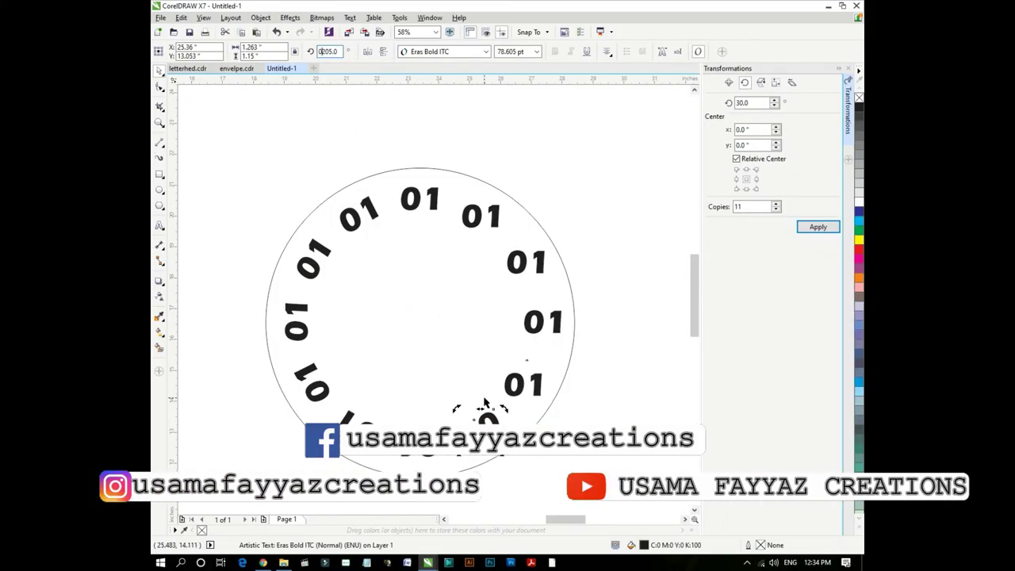
pyautogui.press('Return')
pyautogui.click(435, 458)
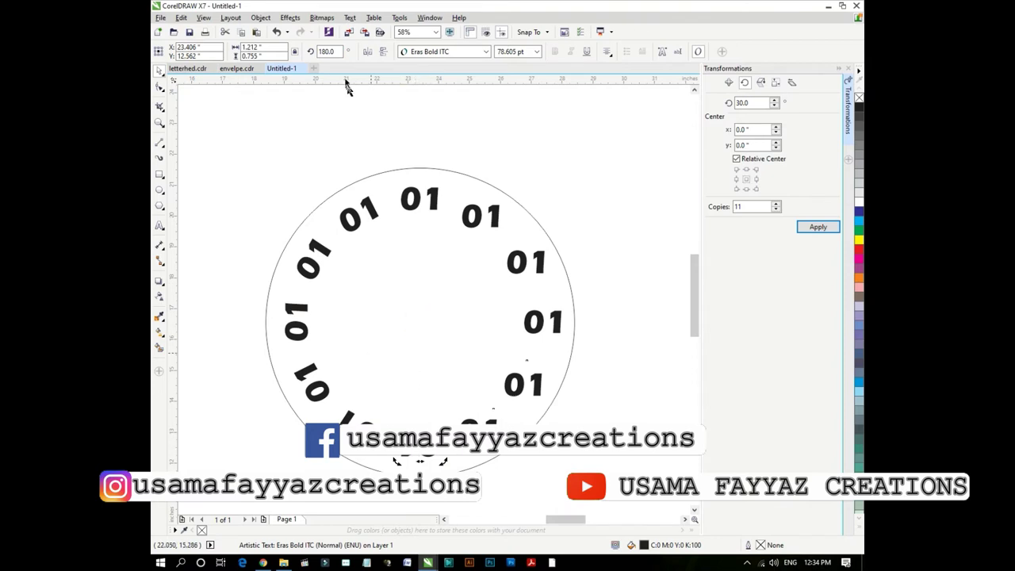
# - Mirror a copy of the upright right-side labels to the left and remove overlapping duplicates
pyautogui.scroll(-1, 351, 512)
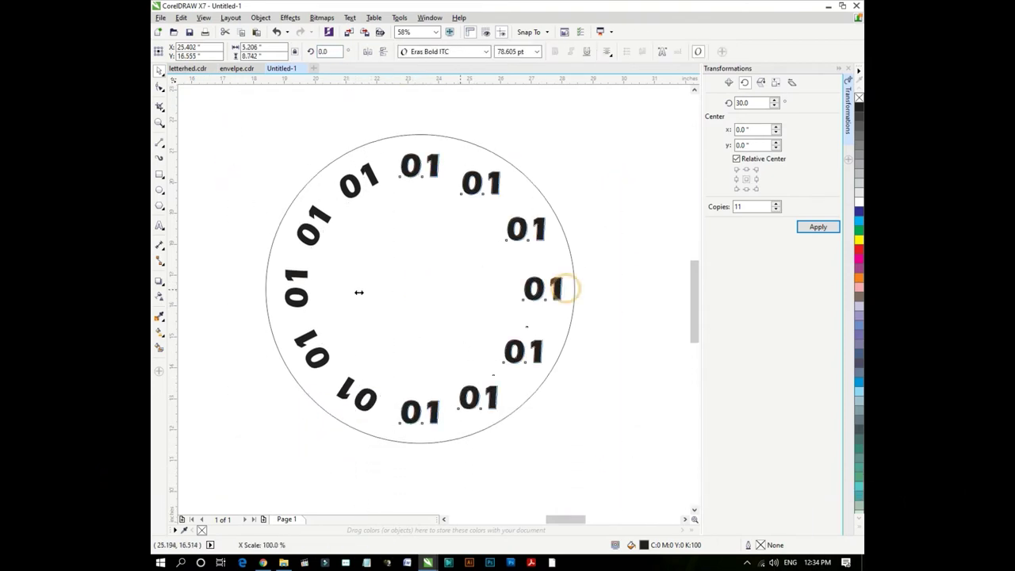
pyautogui.scroll(3, 571, 283)
pyautogui.scroll(-2, 571, 283)
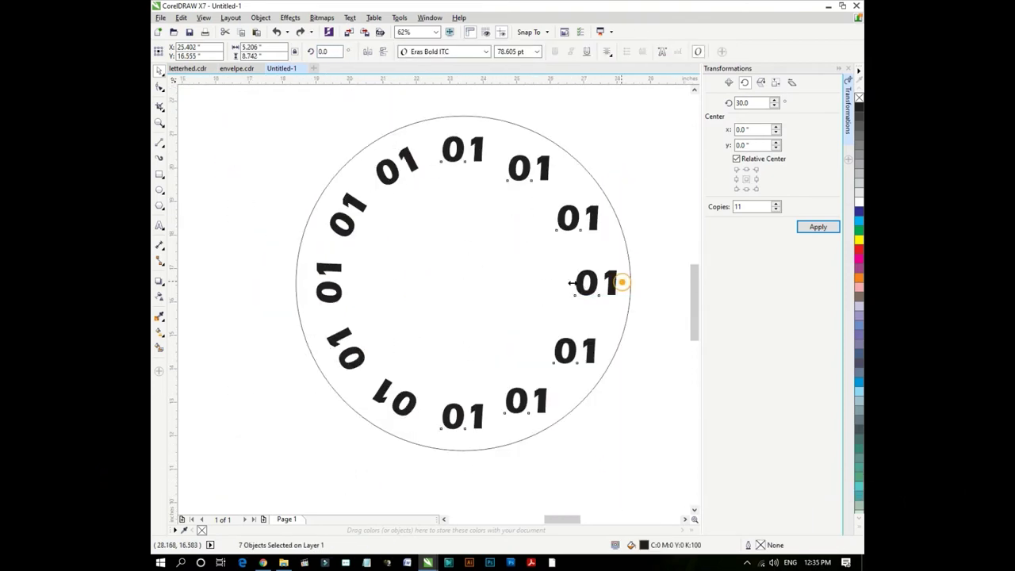
pyautogui.moveTo(571, 283); pyautogui.dragTo(313, 286)
pyautogui.press('Escape')
pyautogui.click(451, 145)
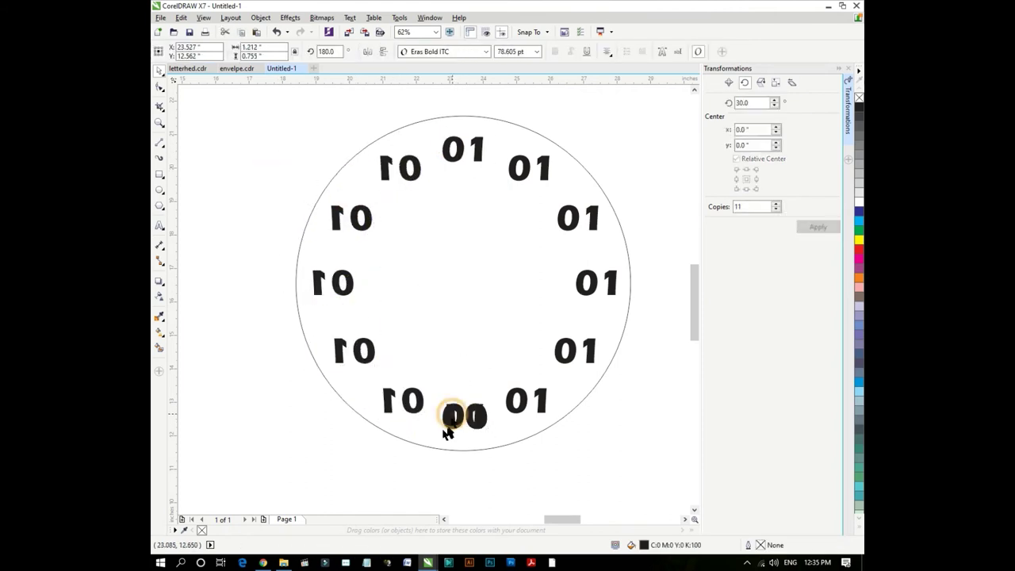
# - Mirror the reversed left-side labels horizontally so they read 01
pyautogui.click(400, 168)
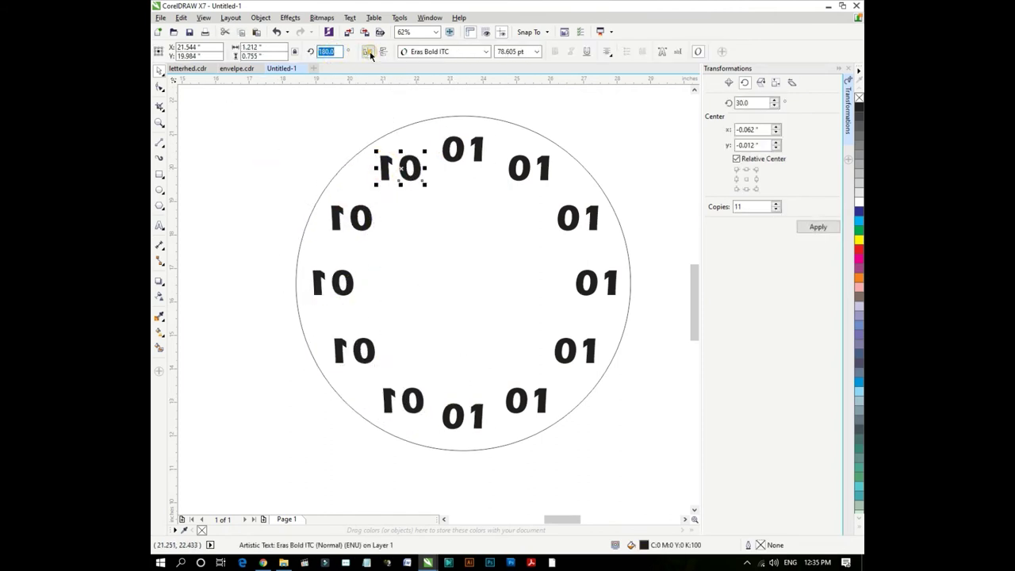
pyautogui.click(369, 51)
pyautogui.click(357, 209)
pyautogui.click(368, 52)
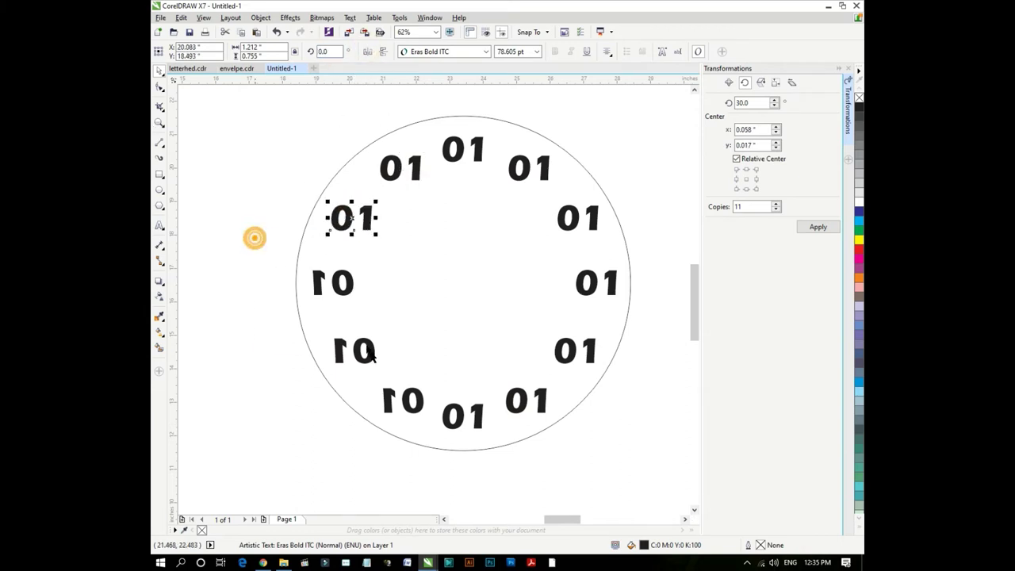
pyautogui.click(369, 51)
pyautogui.click(349, 349)
pyautogui.click(369, 51)
pyautogui.click(402, 400)
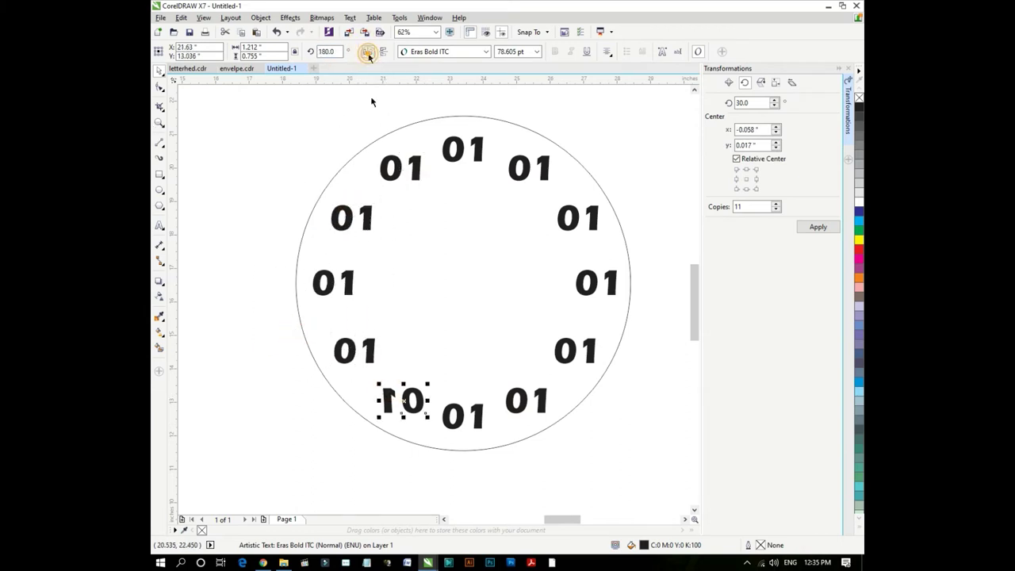
# - Renumber the labels clockwise from the right side as 02 through 07
pyautogui.doubleClick(587, 218)
pyautogui.press('BackSpace')
pyautogui.write('2')
pyautogui.click(620, 283)
pyautogui.press('BackSpace')
pyautogui.write('3')
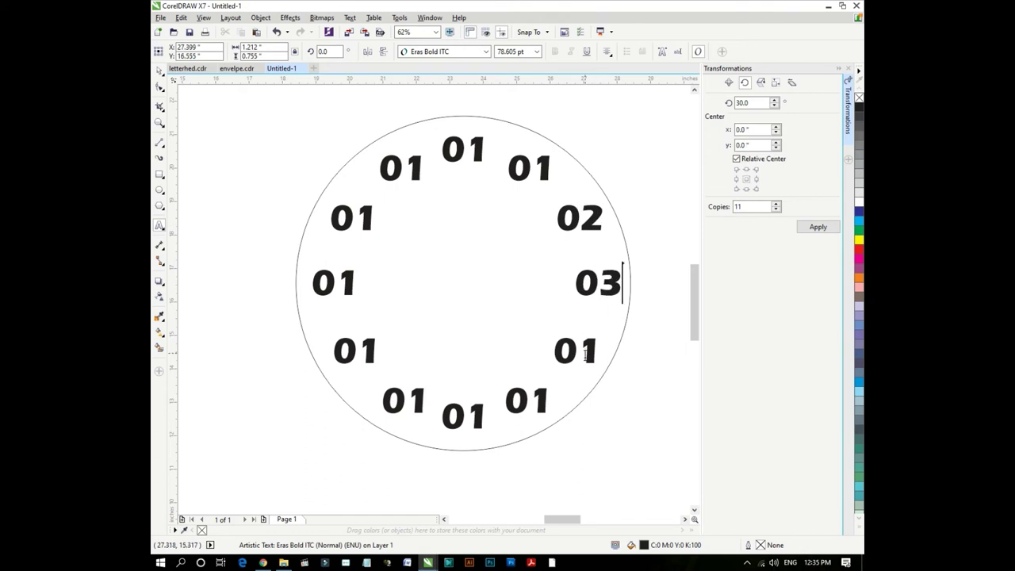
pyautogui.click(593, 352)
pyautogui.write('4')
pyautogui.click(546, 400)
pyautogui.write('5')
pyautogui.click(482, 416)
pyautogui.write('6')
pyautogui.click(425, 400)
pyautogui.write('7')
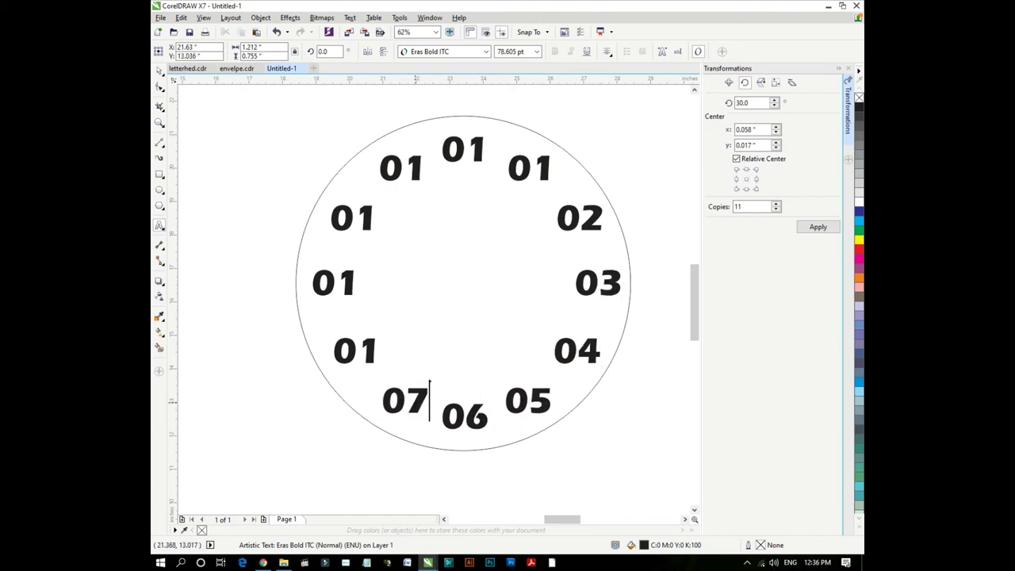
# - Renumber the remaining labels 08 through 12, then select all the clock numbers
pyautogui.click(377, 351)
pyautogui.write('8')
pyautogui.click(355, 283)
pyautogui.press('BackSpace')
pyautogui.write('9')
pyautogui.click(361, 236)
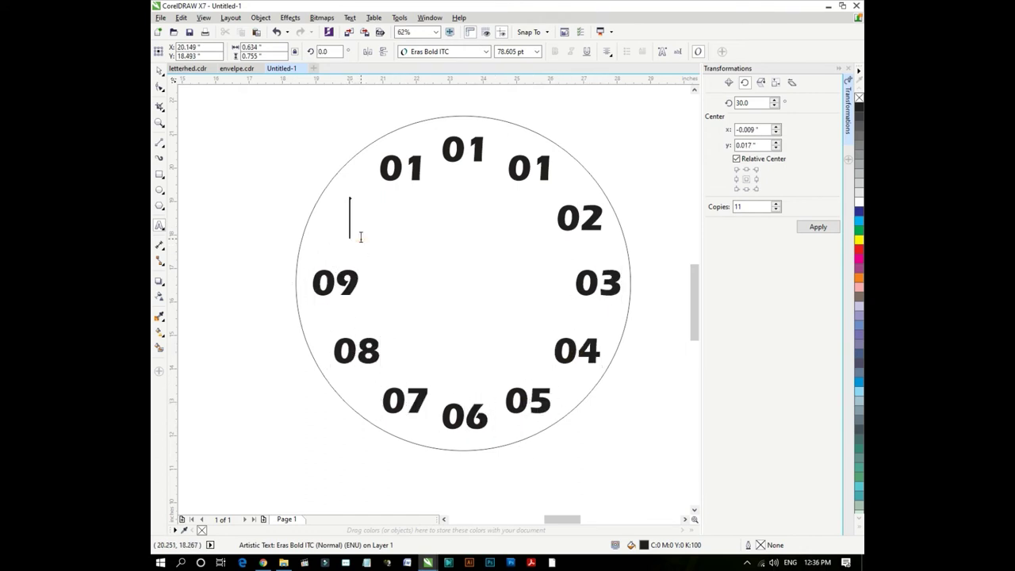
pyautogui.write('10')
pyautogui.doubleClick(401, 167)
pyautogui.write('11')
pyautogui.doubleClick(463, 151)
pyautogui.write('12')
pyautogui.moveTo(259, 116); pyautogui.dragTo(359, 193)
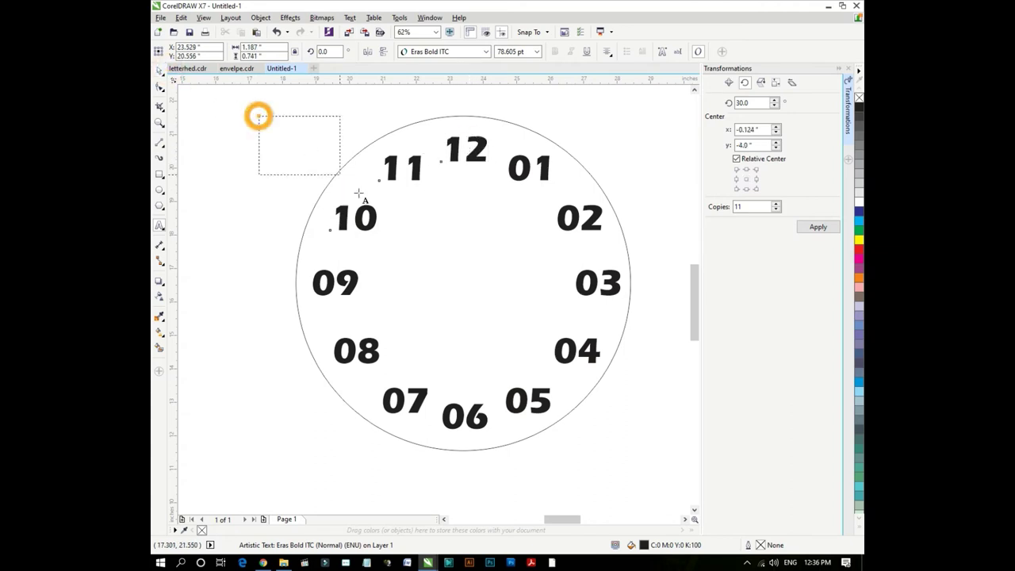
pyautogui.hotkey('ctrl', 'space')
pyautogui.moveTo(277, 95); pyautogui.dragTo(657, 431)
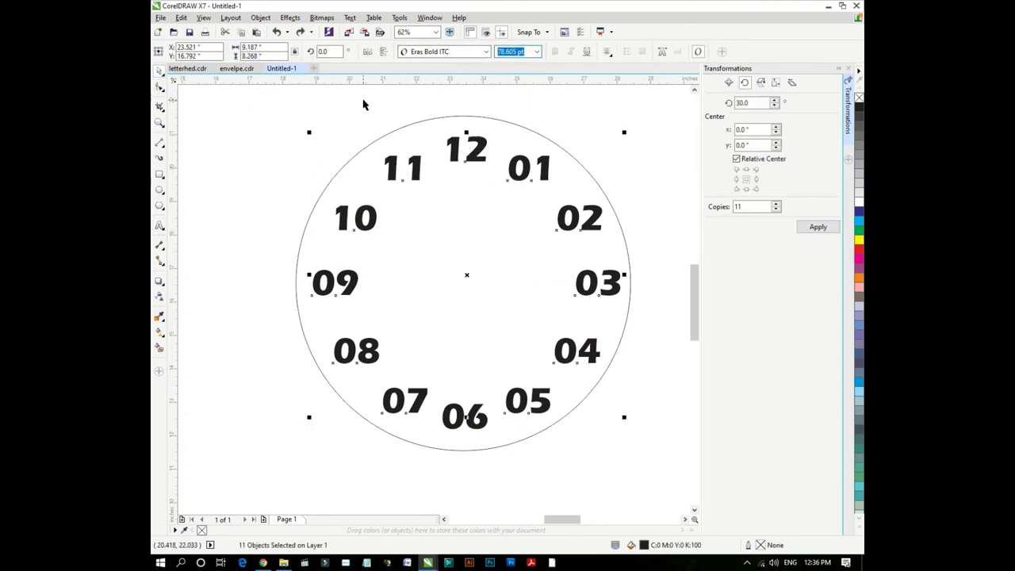
# - Set all numbers to 60 pt and draw a small tick rectangle above the 12
pyautogui.write('60')
pyautogui.press('Return')
pyautogui.press('F8')
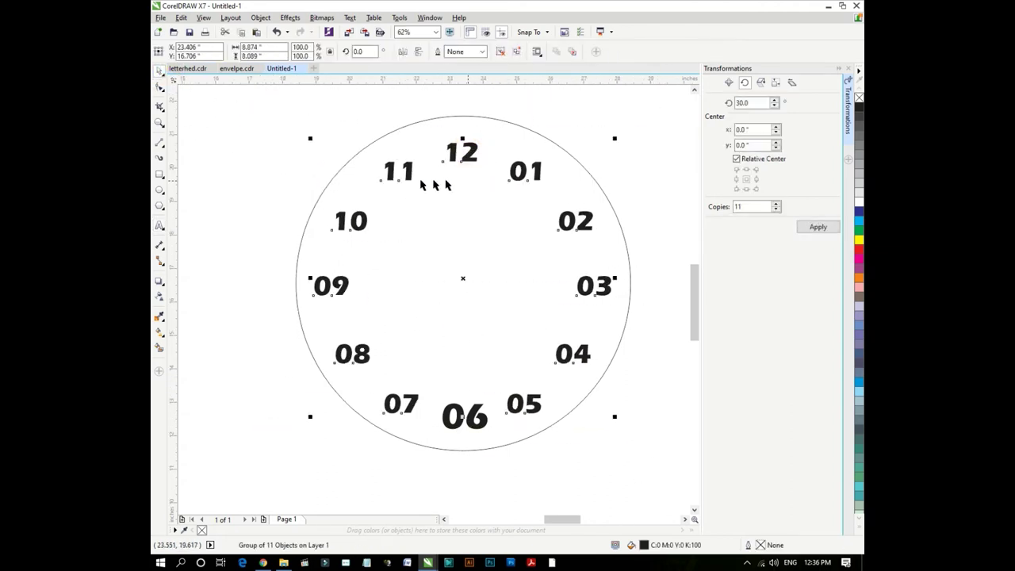
pyautogui.click(457, 225)
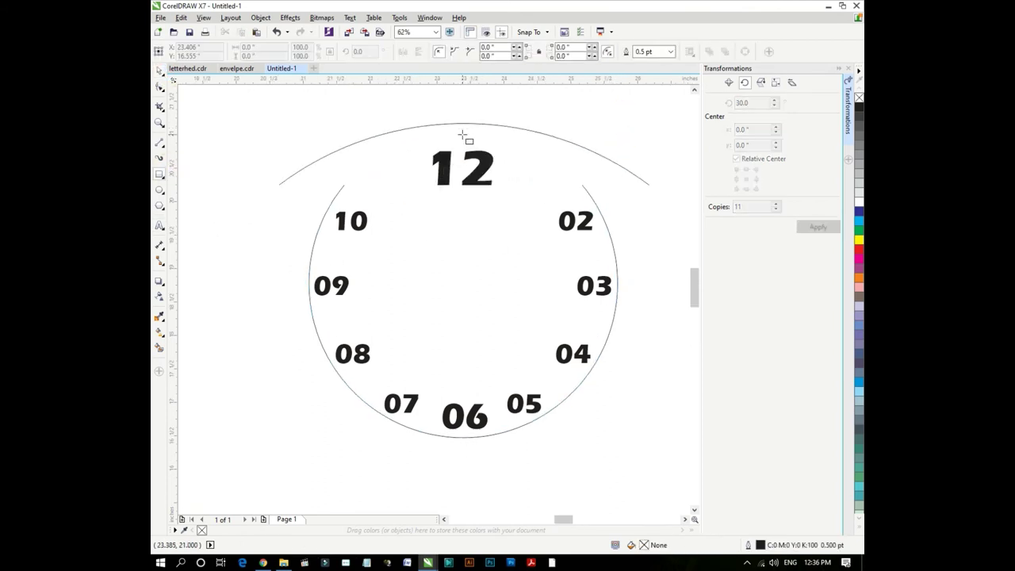
pyautogui.scroll(3, 462, 135)
pyautogui.moveTo(465, 121); pyautogui.dragTo(482, 144)
pyautogui.scroll(2, 471, 119)
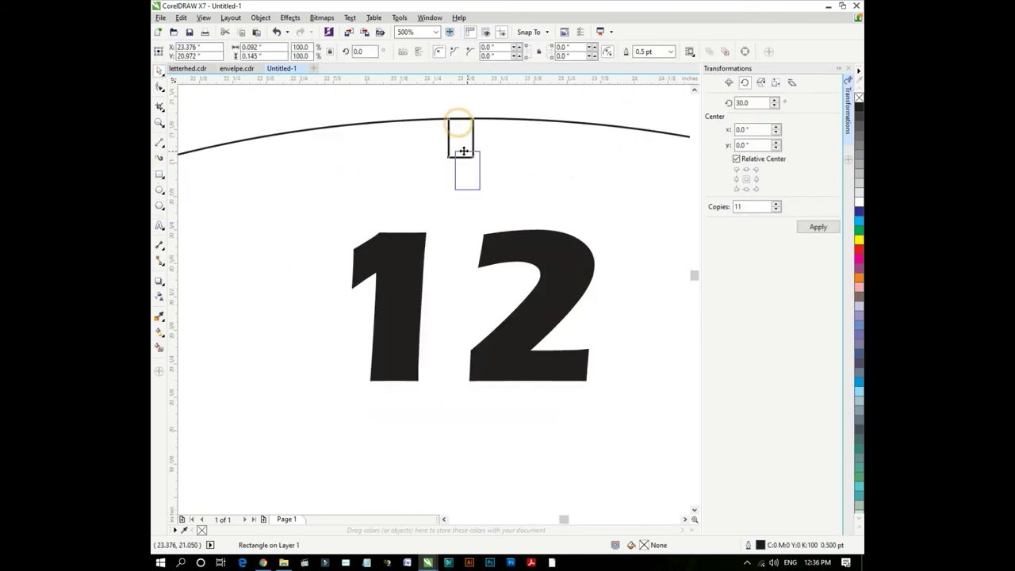
pyautogui.scroll(-2, 473, 132)
pyautogui.scroll(-2, 473, 132)
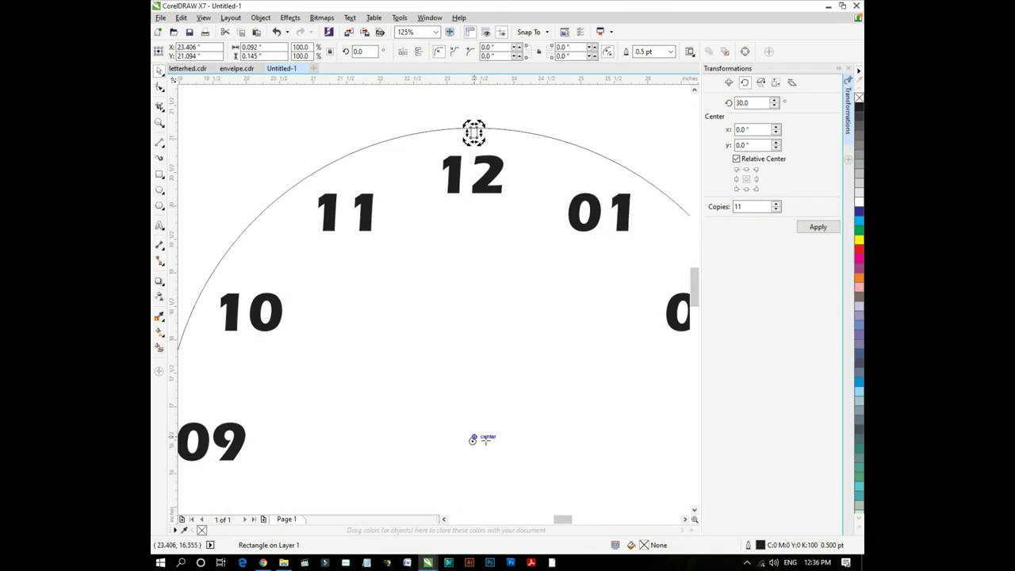
pyautogui.scroll(-2, 444, 318)
# - Rotate the tick into 60 marks at 6°, combine and fill them black, and widen the clock
pyautogui.press('Tab')
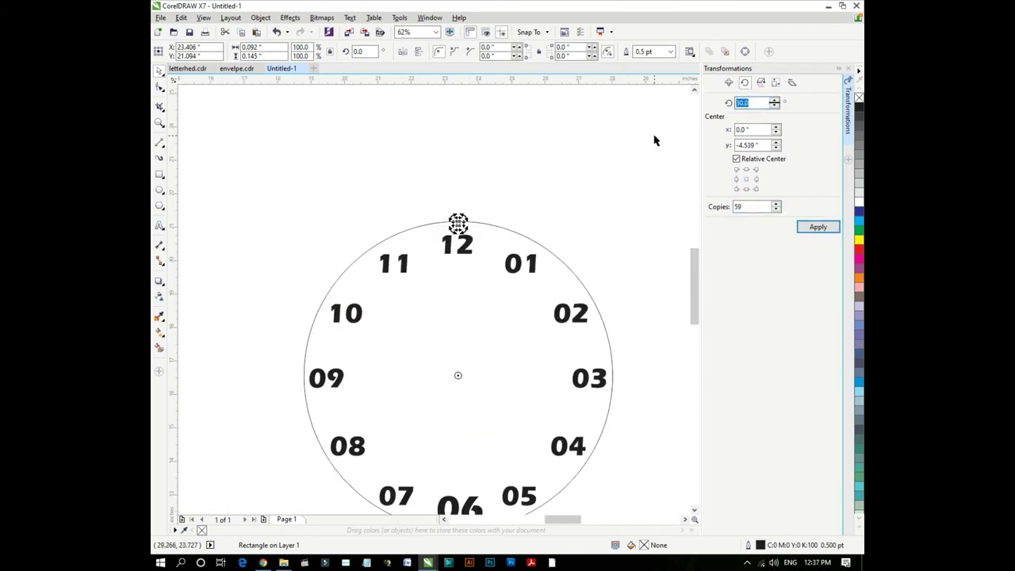
pyautogui.click(808, 228)
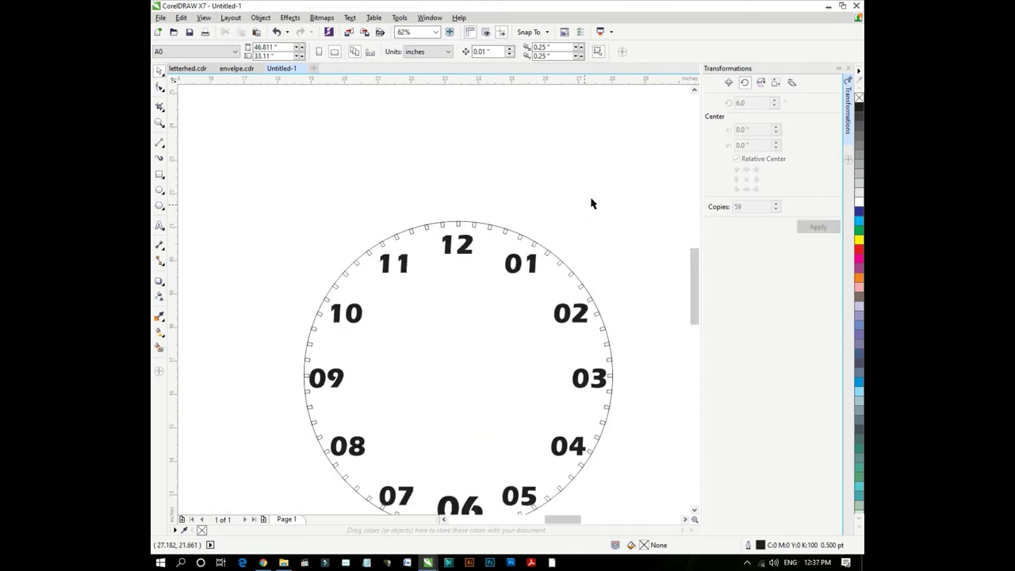
pyautogui.scroll(-1, 593, 201)
pyautogui.scroll(1, 577, 255)
pyautogui.click(413, 199)
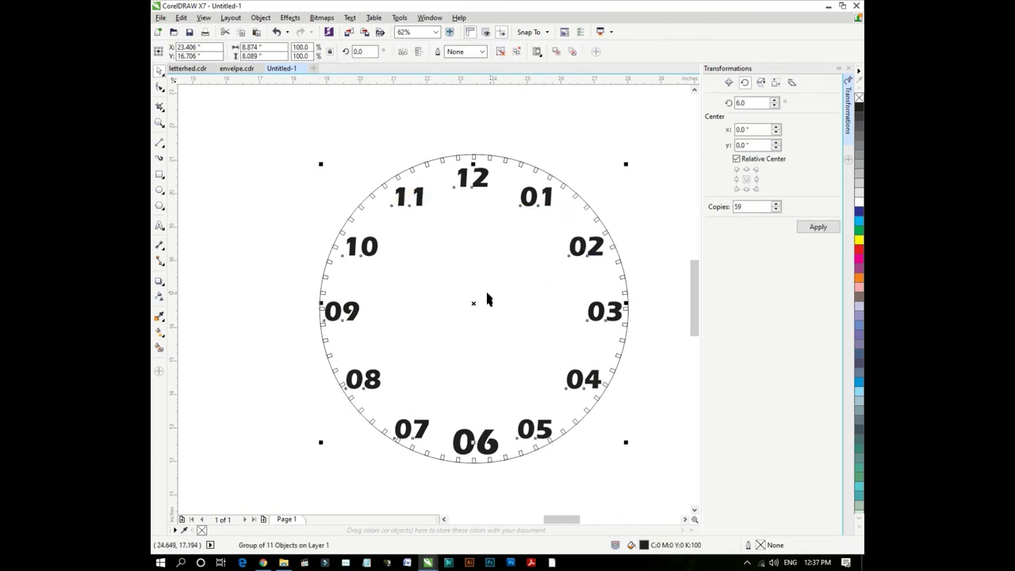
pyautogui.moveTo(294, 142); pyautogui.dragTo(647, 476)
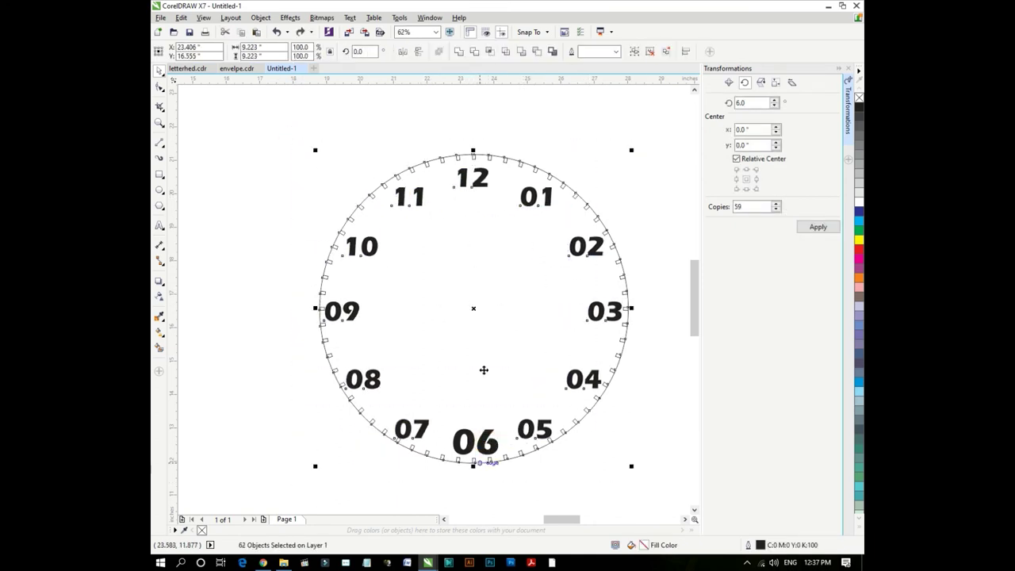
pyautogui.keyDown('shift'); pyautogui.click(581, 220); pyautogui.keyUp('shift')
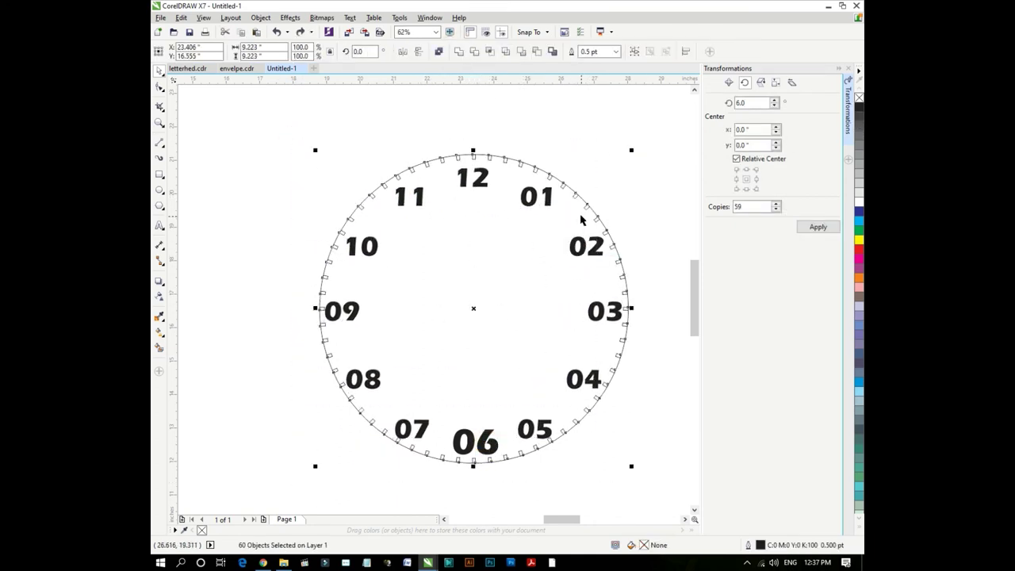
pyautogui.click(462, 52)
pyautogui.click(859, 105)
pyautogui.click(650, 154)
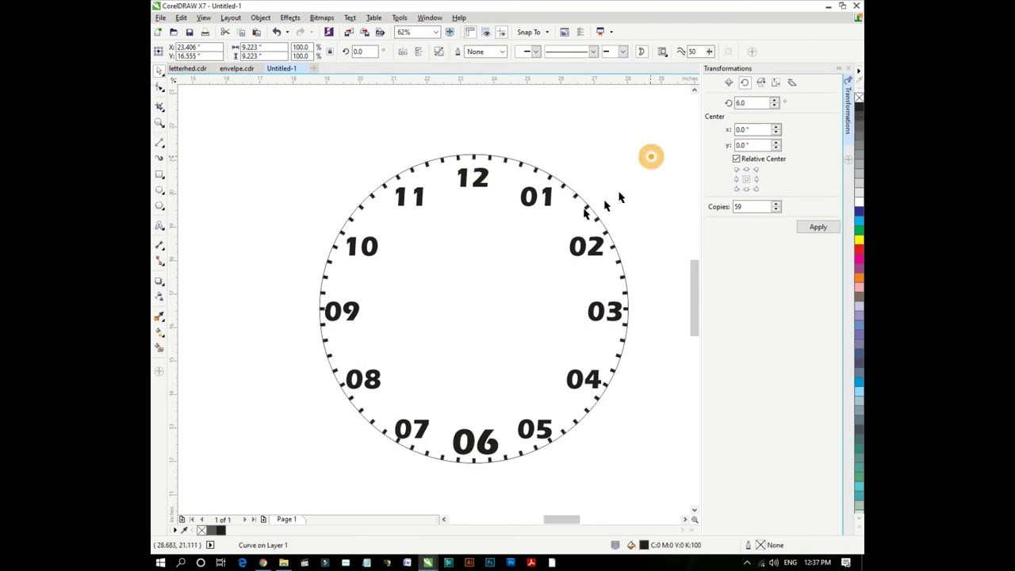
pyautogui.scroll(-2, 560, 379)
pyautogui.moveTo(534, 263); pyautogui.dragTo(595, 265)
# - Reduce the 06 numeral to 60 pt so it matches the other numbers
pyautogui.click(593, 262)
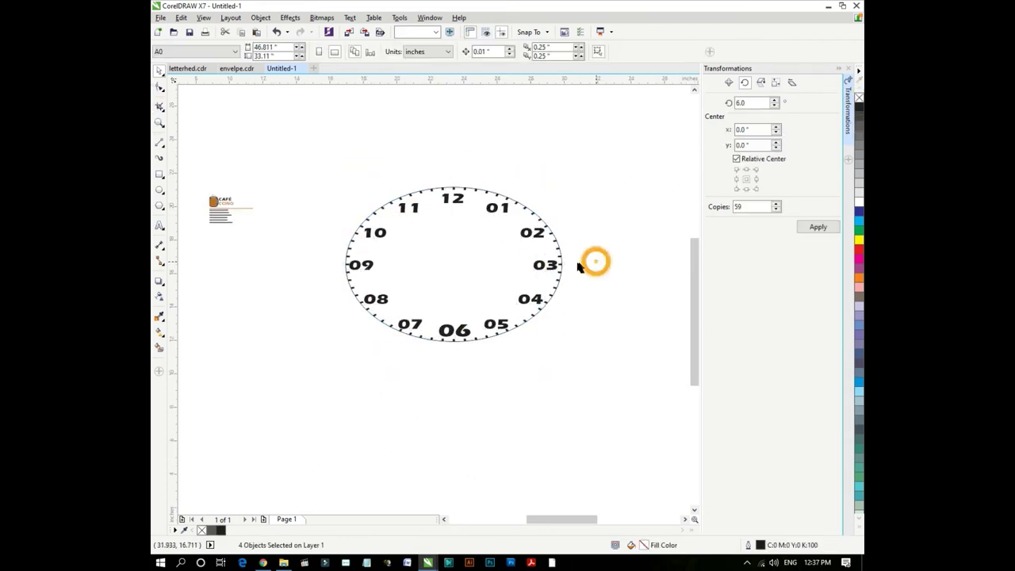
pyautogui.click(457, 337)
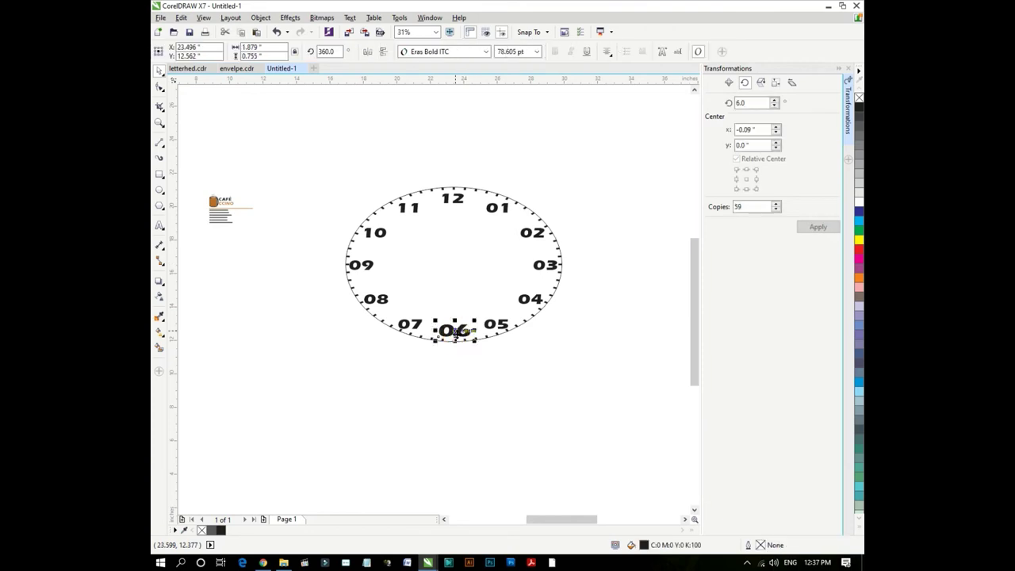
pyautogui.scroll(1, 457, 337)
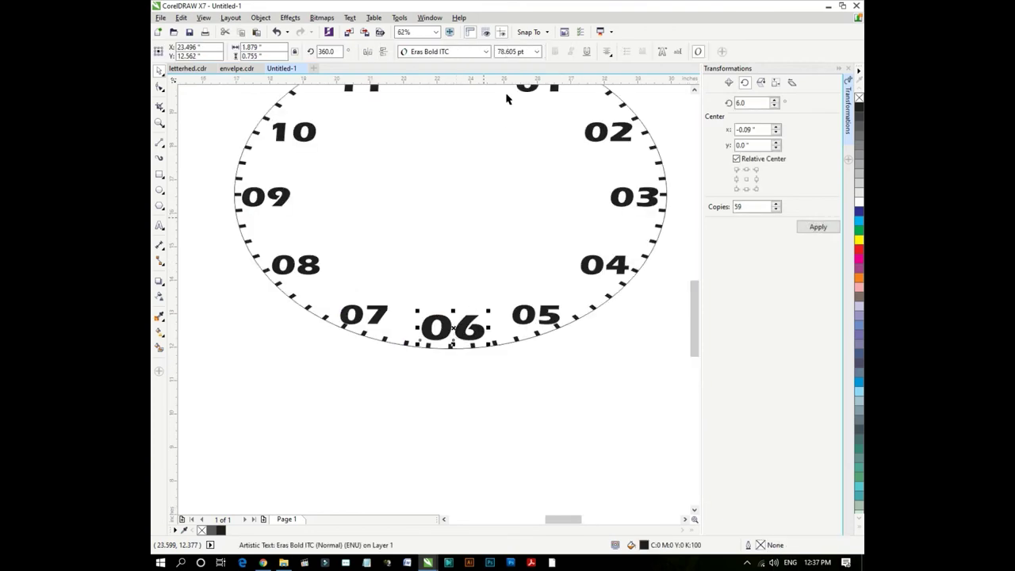
pyautogui.click(523, 52)
pyautogui.write('60')
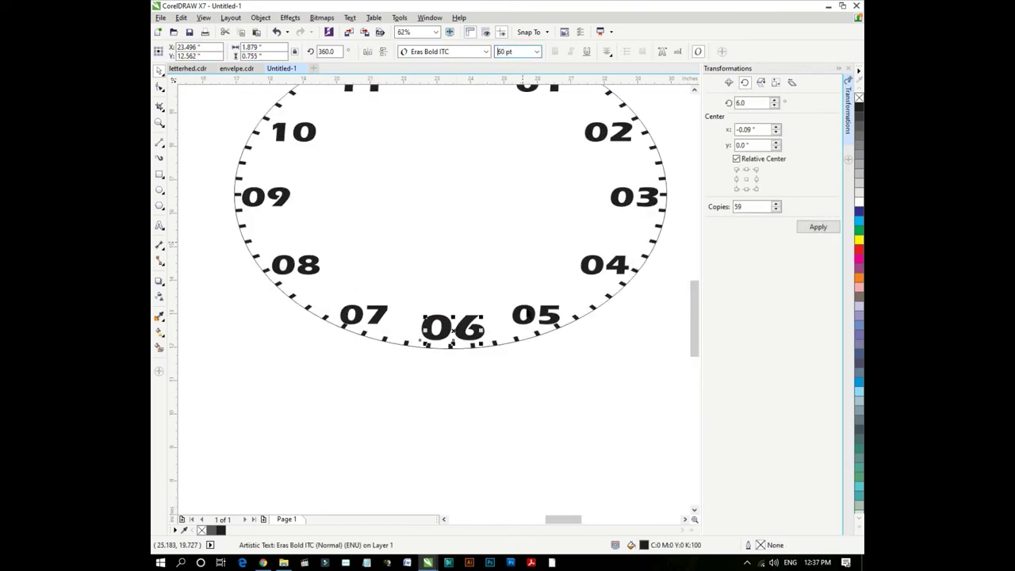
pyautogui.press('Return')
pyautogui.click(525, 358)
# - Move the Café Ccino logo and its text onto the clock's centre
pyautogui.scroll(-1, 524, 369)
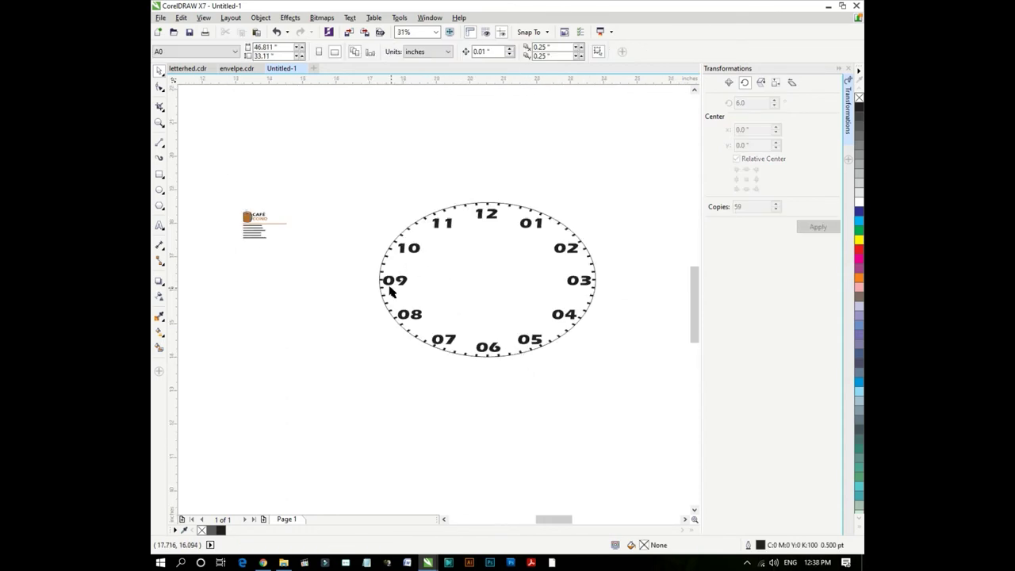
pyautogui.scroll(2, 392, 292)
pyautogui.scroll(-2, 393, 291)
pyautogui.moveTo(341, 191); pyautogui.dragTo(213, 271)
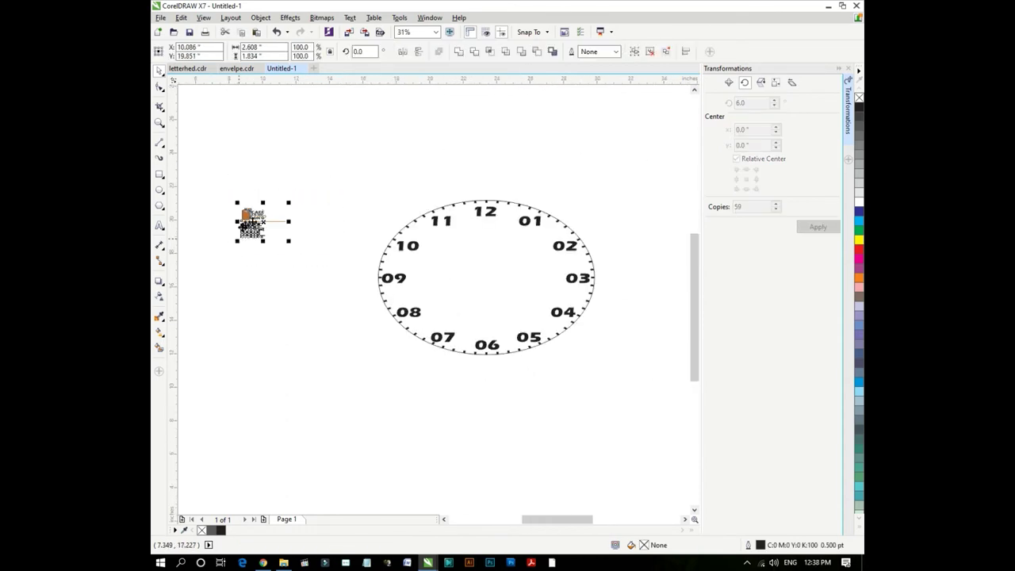
pyautogui.moveTo(252, 223); pyautogui.dragTo(502, 291)
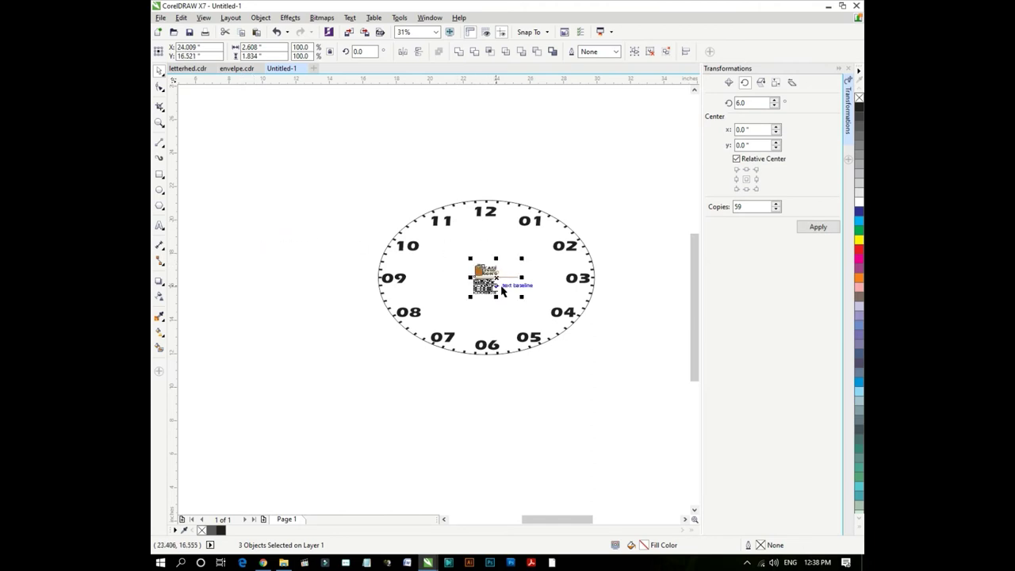
pyautogui.scroll(2, 498, 290)
# - Centre-align the contact text under the logo
pyautogui.click(471, 294)
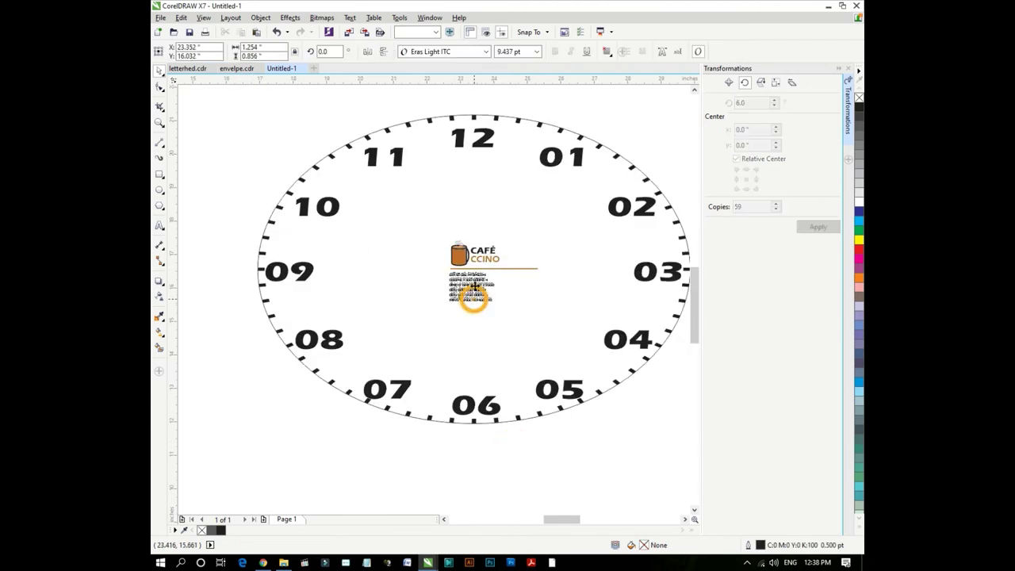
pyautogui.scroll(2, 471, 295)
pyautogui.click(613, 55)
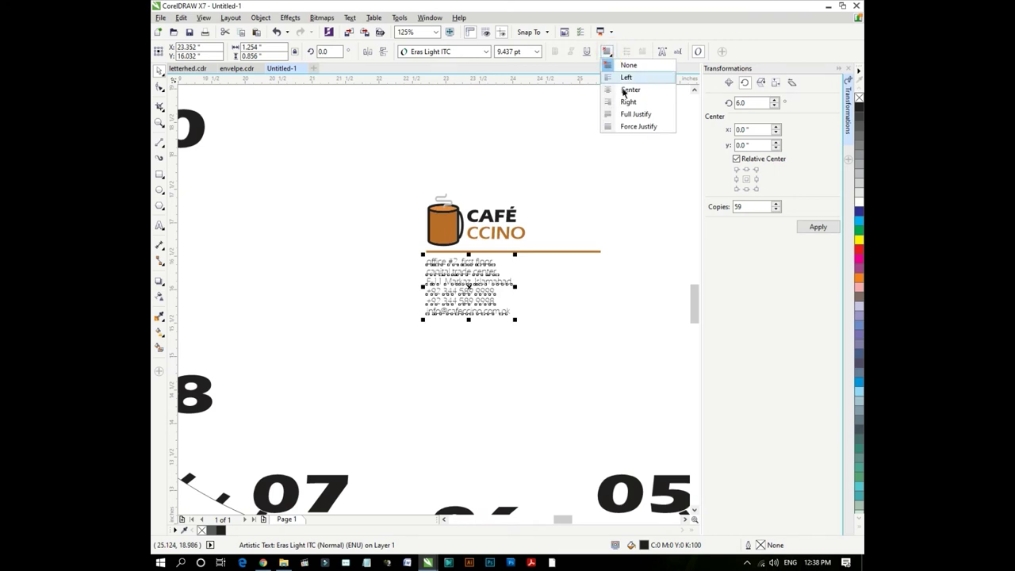
pyautogui.click(623, 89)
pyautogui.scroll(-2, 490, 278)
# - Move the contact text lower beneath the logo and enlarge it to about 27.8 pt
pyautogui.click(508, 331)
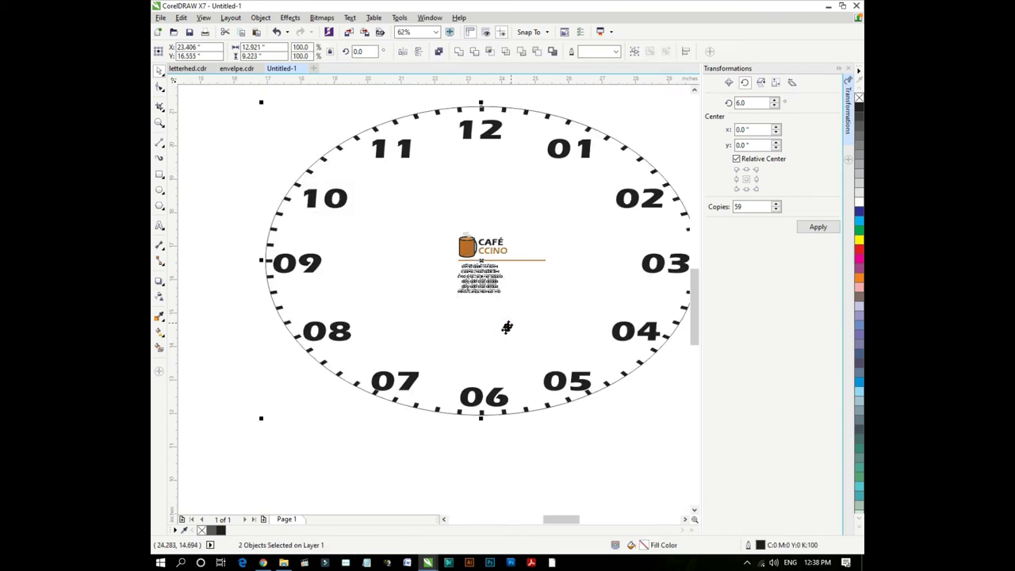
pyautogui.click(491, 432)
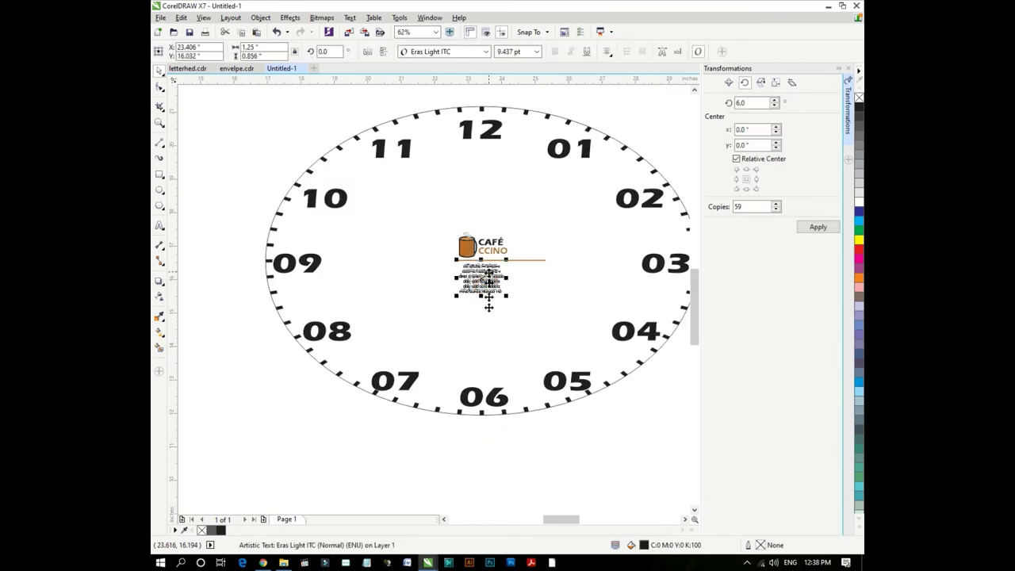
pyautogui.moveTo(483, 291)
pyautogui.mouseDown()
pyautogui.moveTo(483, 337)
pyautogui.moveTo(534, 360)
pyautogui.mouseUp()
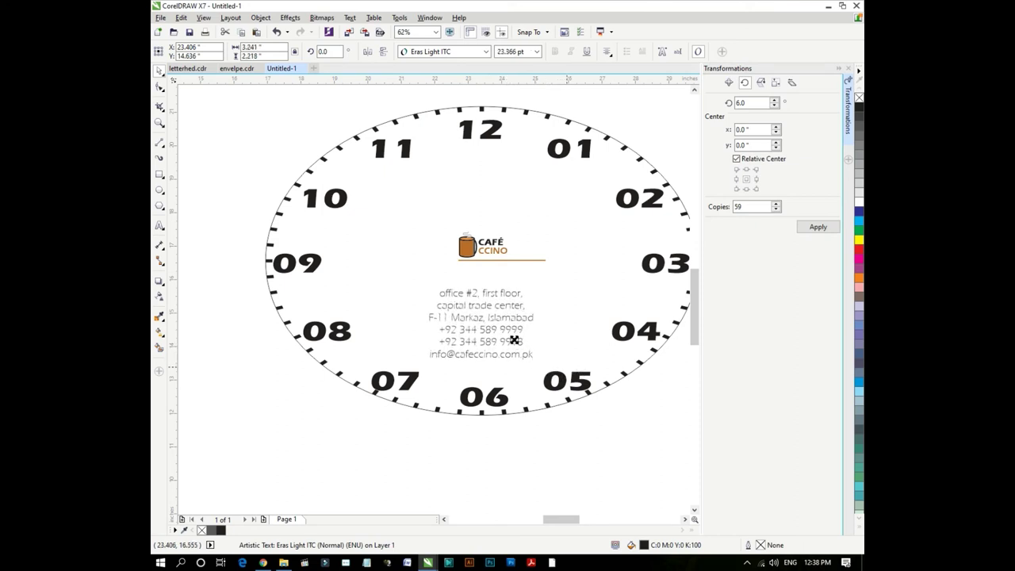
pyautogui.press('ctrl+KP_8')
pyautogui.press('ctrl+KP_8')
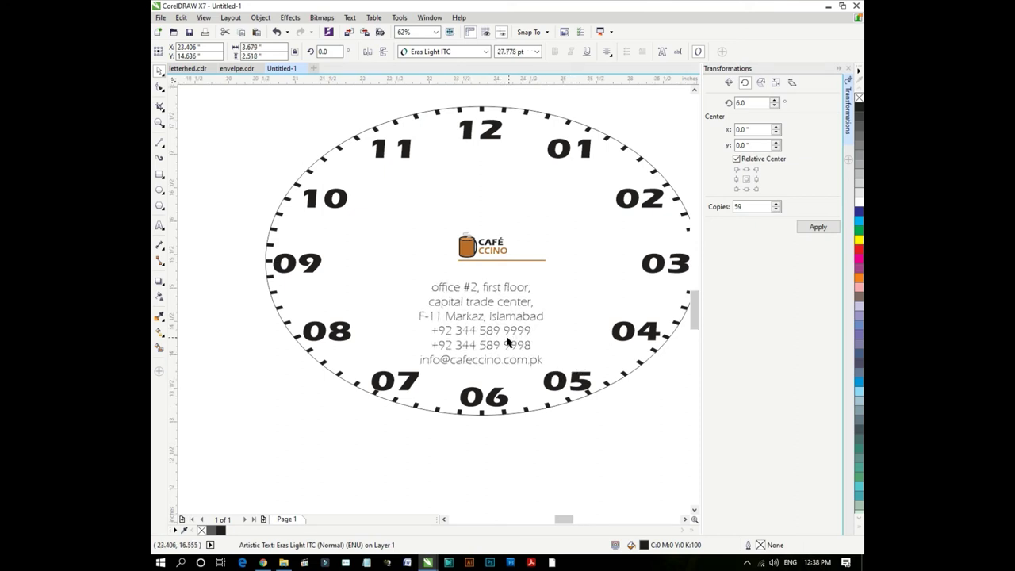
# - Join the address parts into a single first line of the contact text
pyautogui.scroll(3, 508, 342)
pyautogui.click(500, 322)
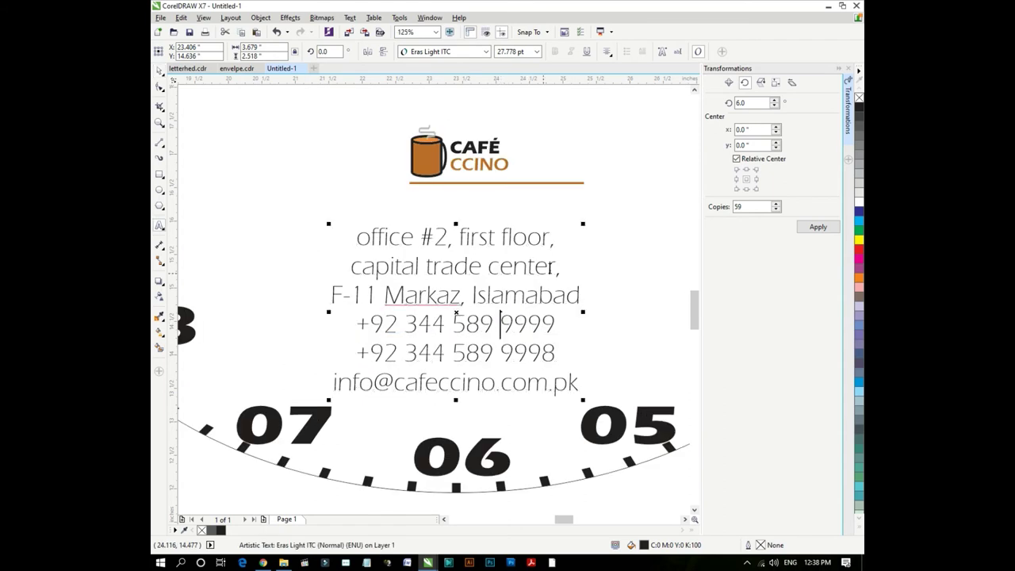
pyautogui.click(555, 239)
pyautogui.press('Delete')
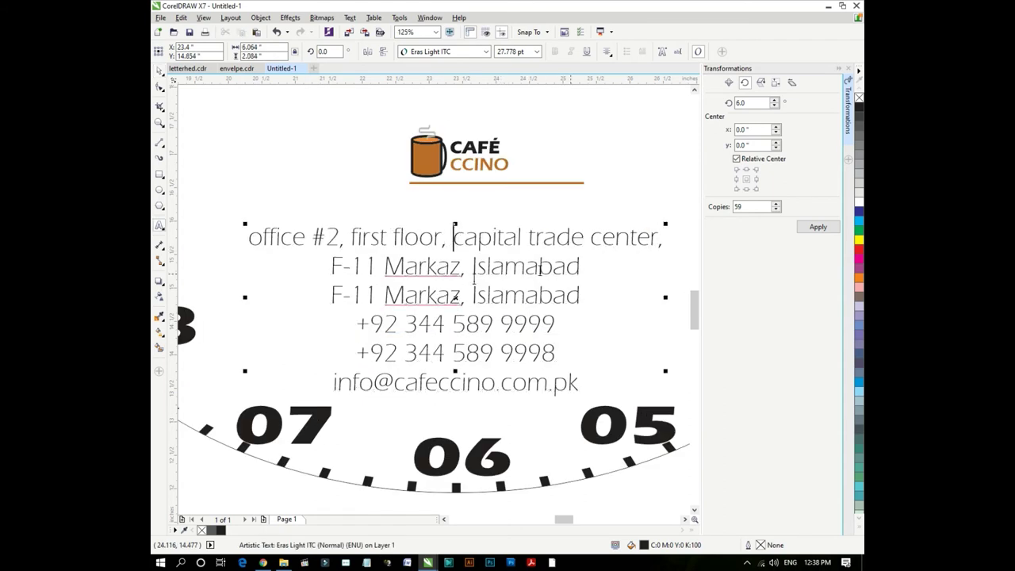
pyautogui.click(664, 240)
pyautogui.press('Delete')
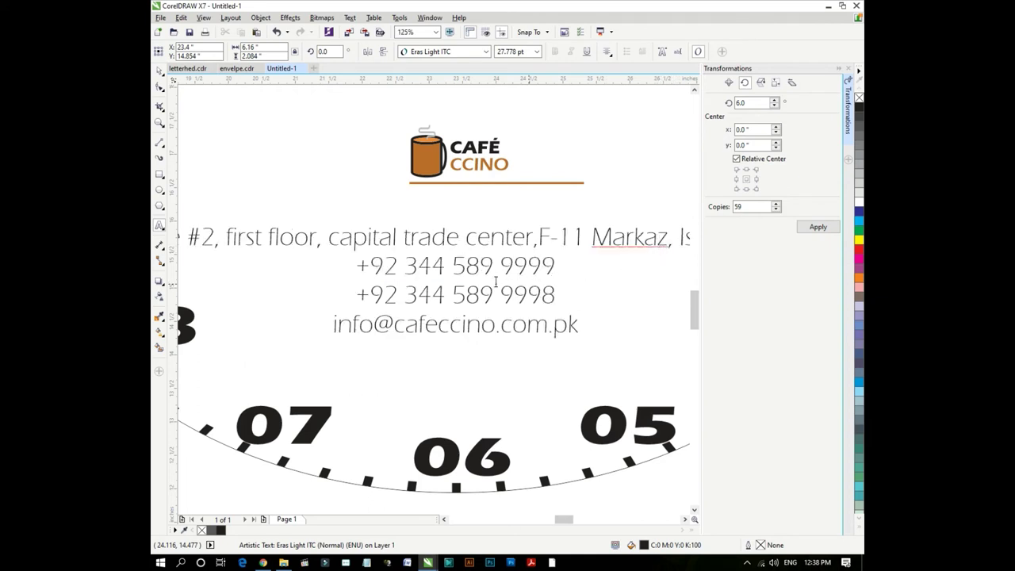
pyautogui.click(556, 265)
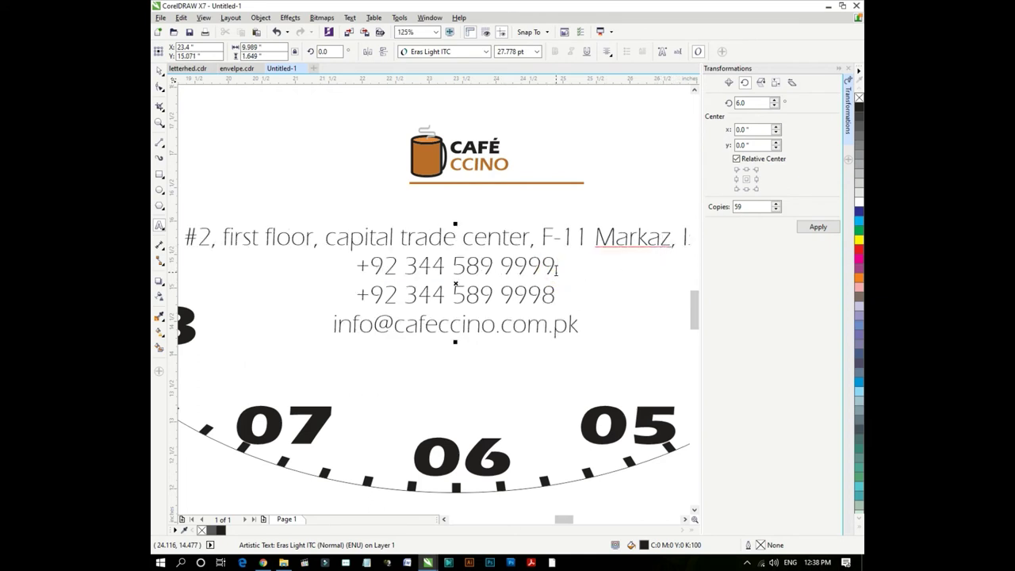
pyautogui.write(',')
pyautogui.press('Delete')
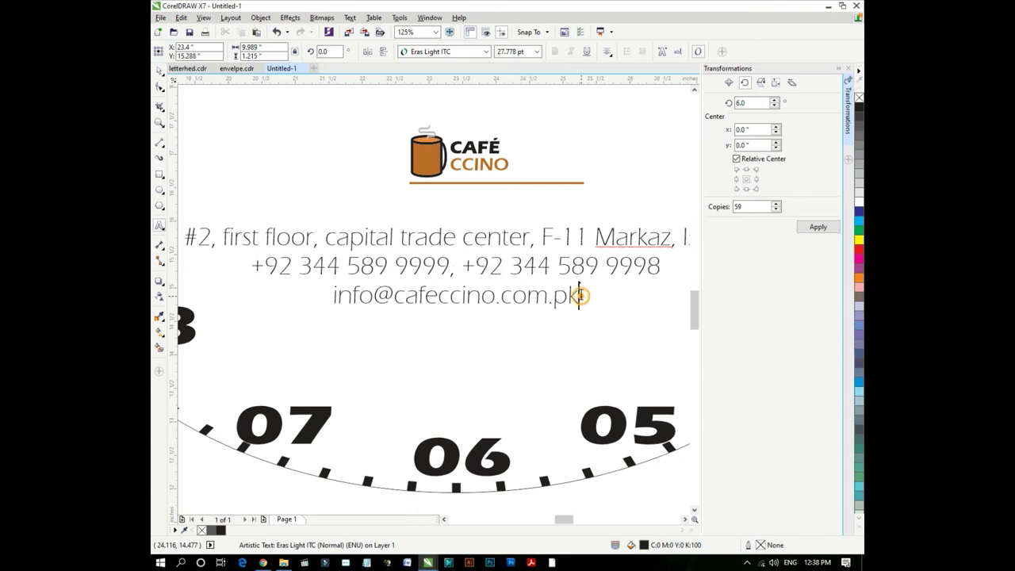
pyautogui.click(583, 297)
pyautogui.write(',')
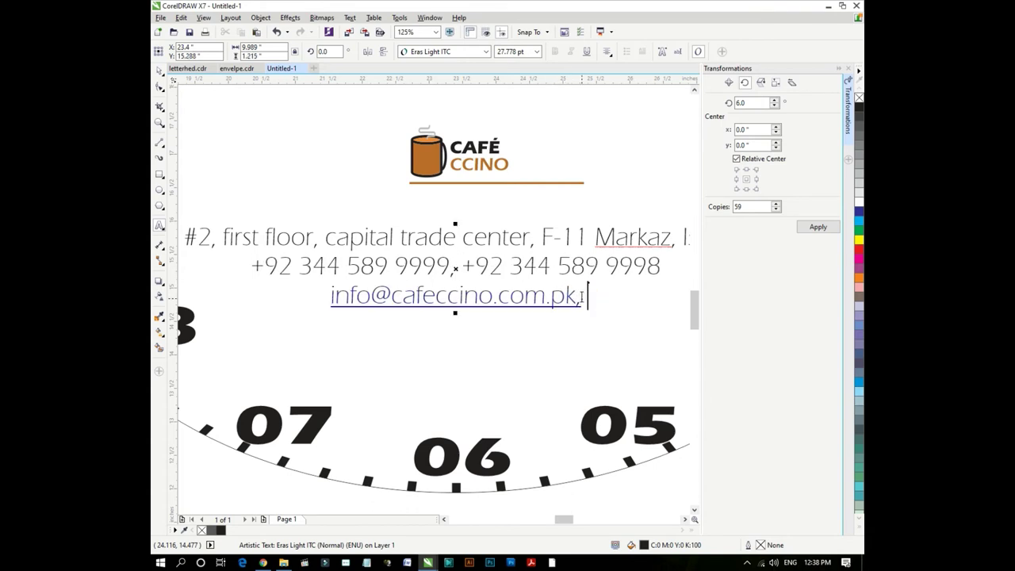
pyautogui.write(' www')
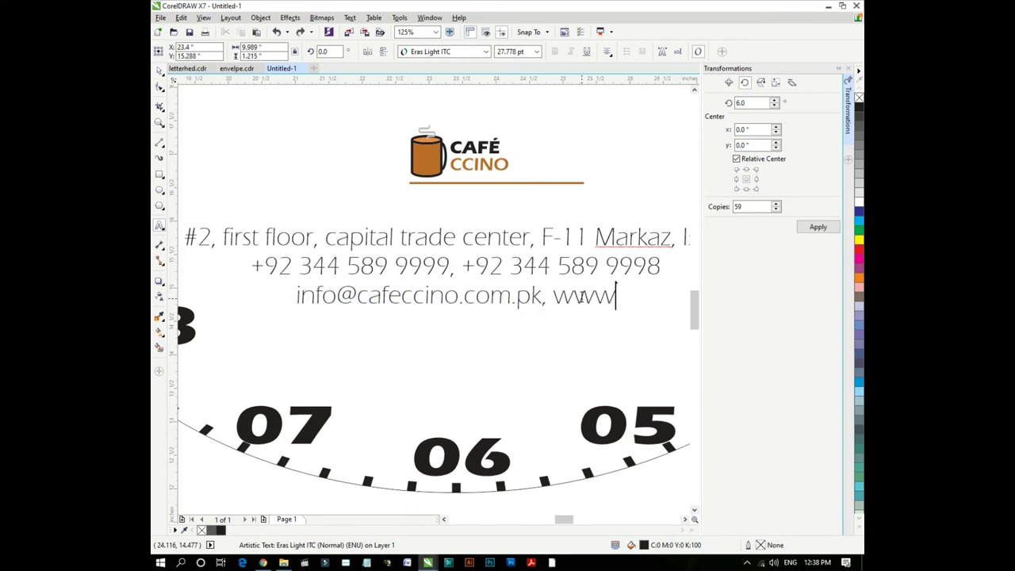
pyautogui.write('.cafecc')
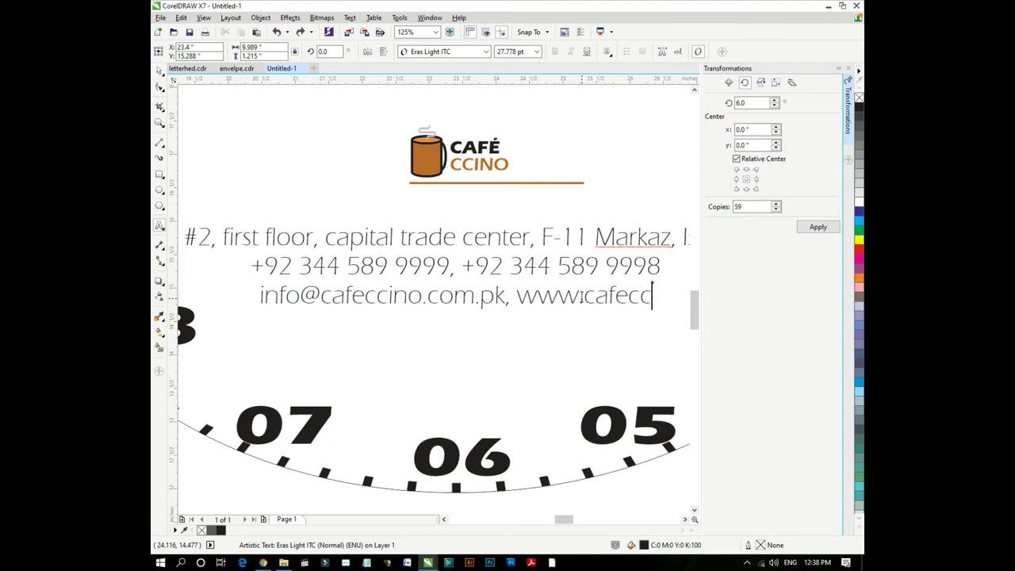
pyautogui.write('ino.co')
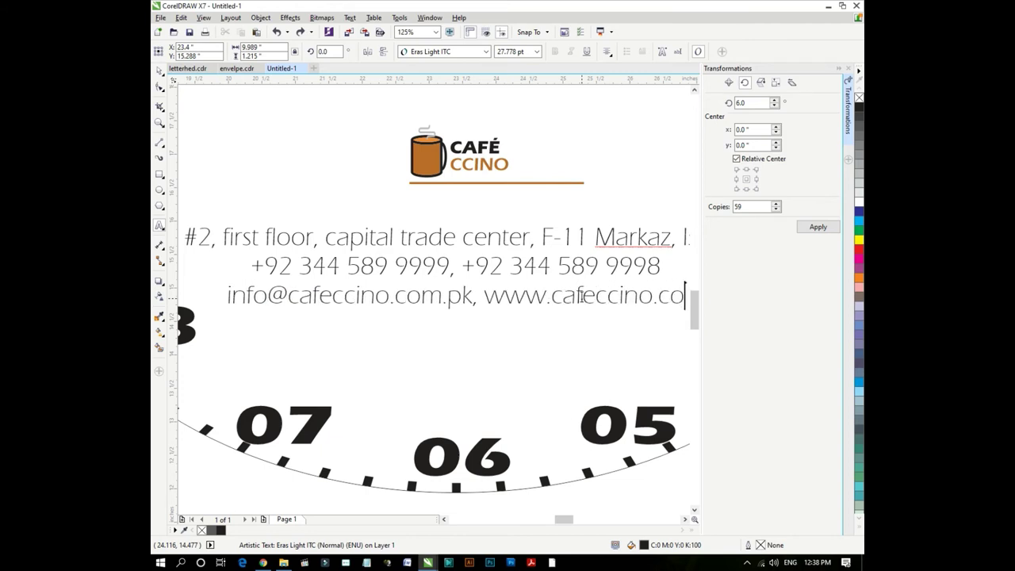
pyautogui.write('m.pk')
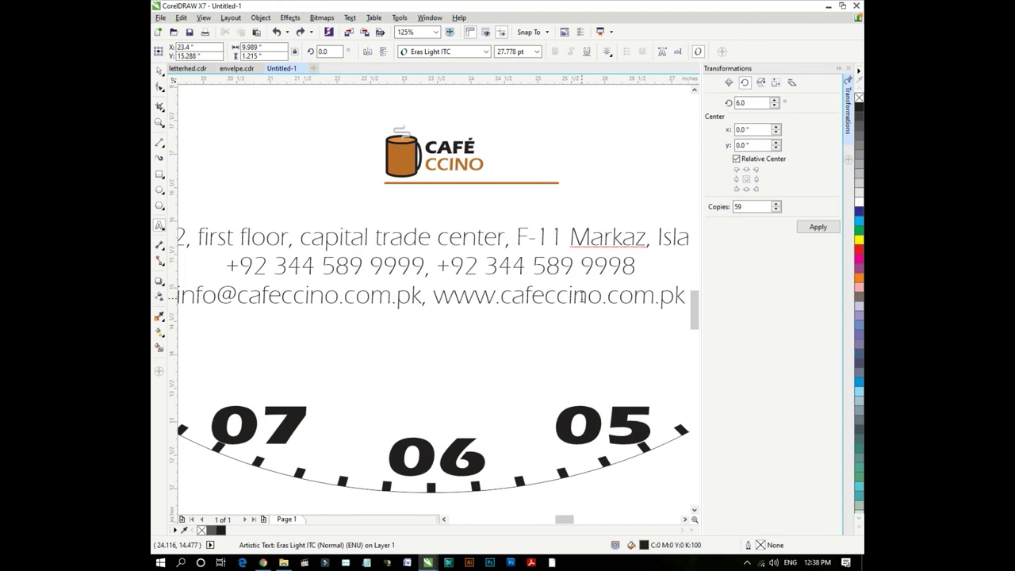
pyautogui.scroll(-2, 604, 295)
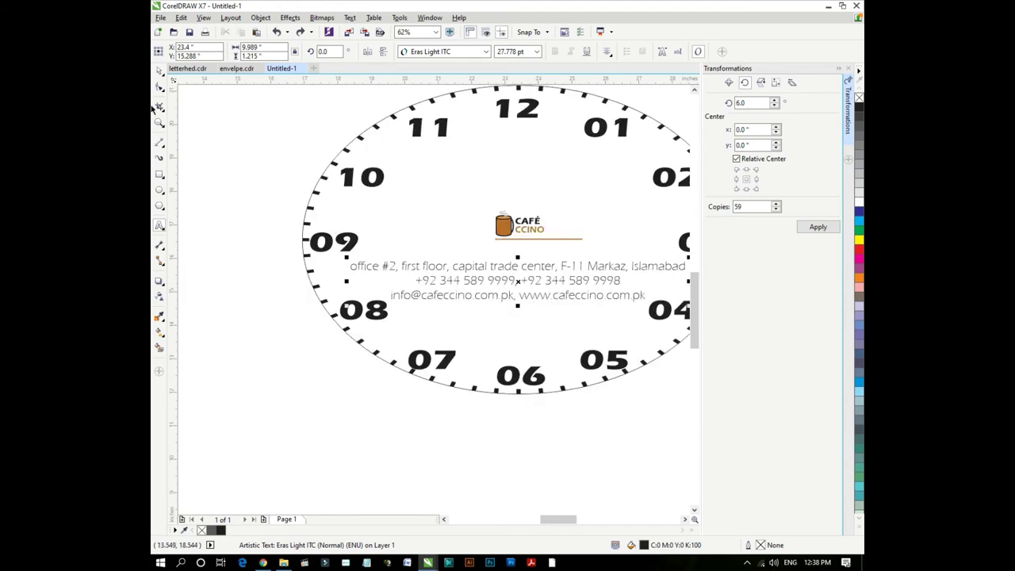
# - Leave text editing and ungroup the numerals group into 11 separate numbers
pyautogui.click(160, 72)
pyautogui.scroll(-2, 331, 268)
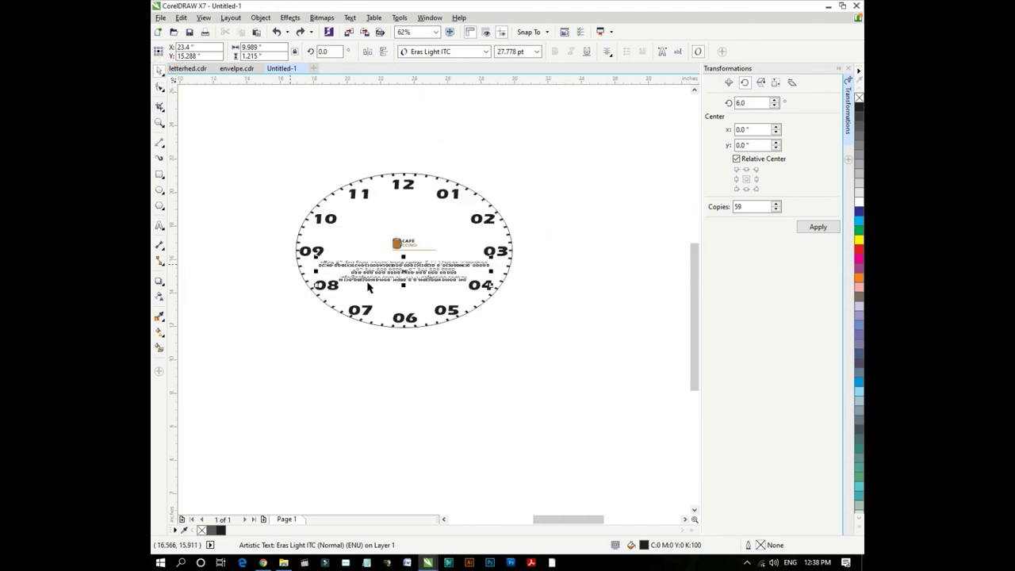
pyautogui.scroll(2, 401, 273)
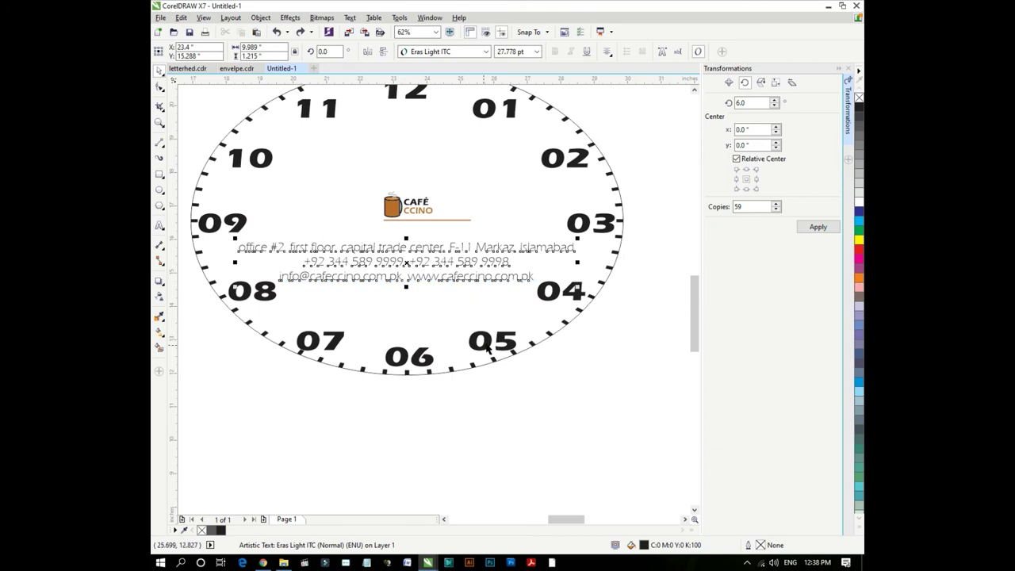
pyautogui.click(487, 347)
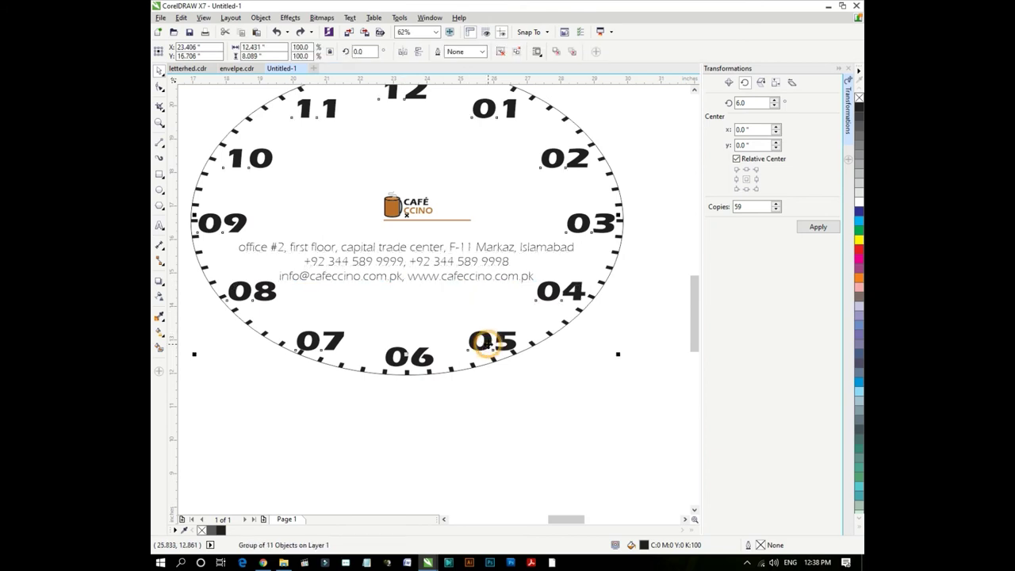
pyautogui.click(499, 52)
# - Set all clock numerals, including 06, to Eras Demi ITC
pyautogui.click(483, 52)
pyautogui.moveTo(441, 107)
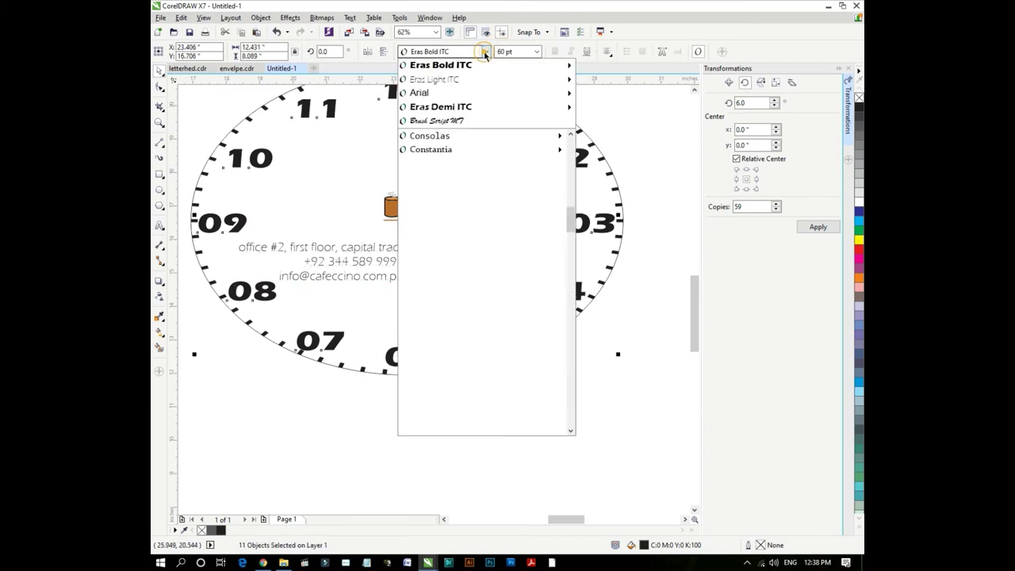
pyautogui.click(498, 107)
pyautogui.click(443, 408)
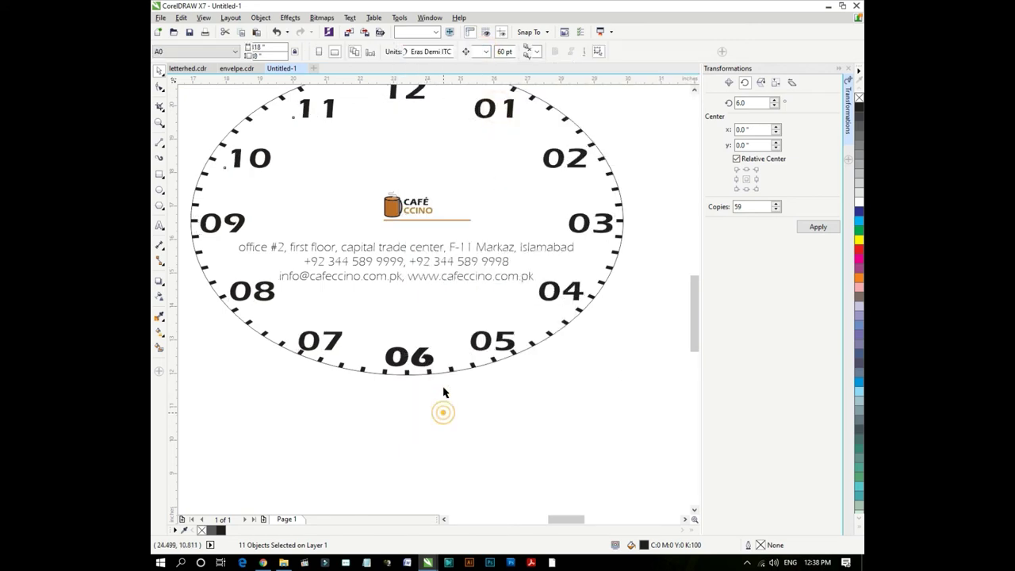
pyautogui.click(423, 359)
pyautogui.click(485, 51)
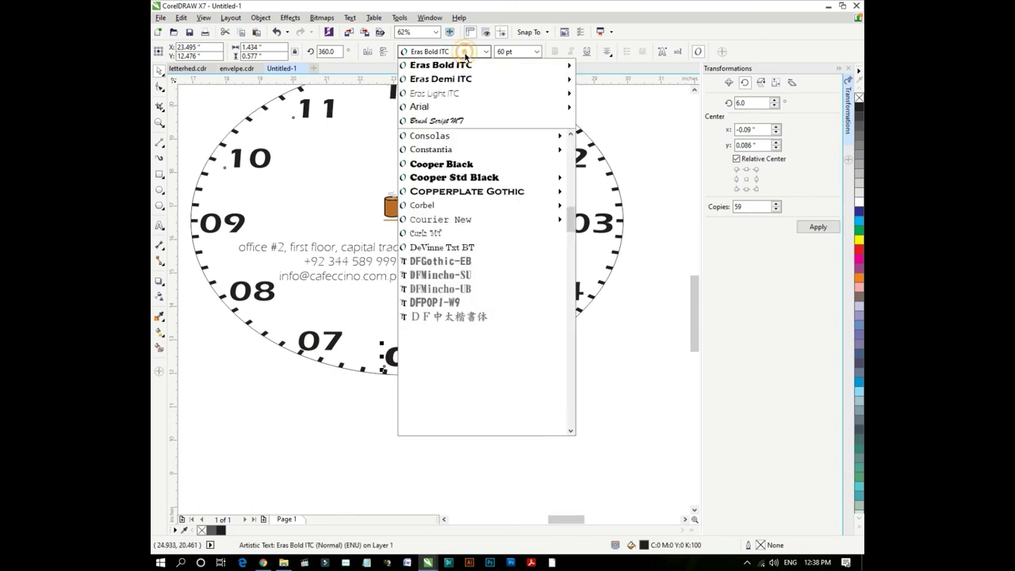
pyautogui.click(627, 73)
pyautogui.click(511, 383)
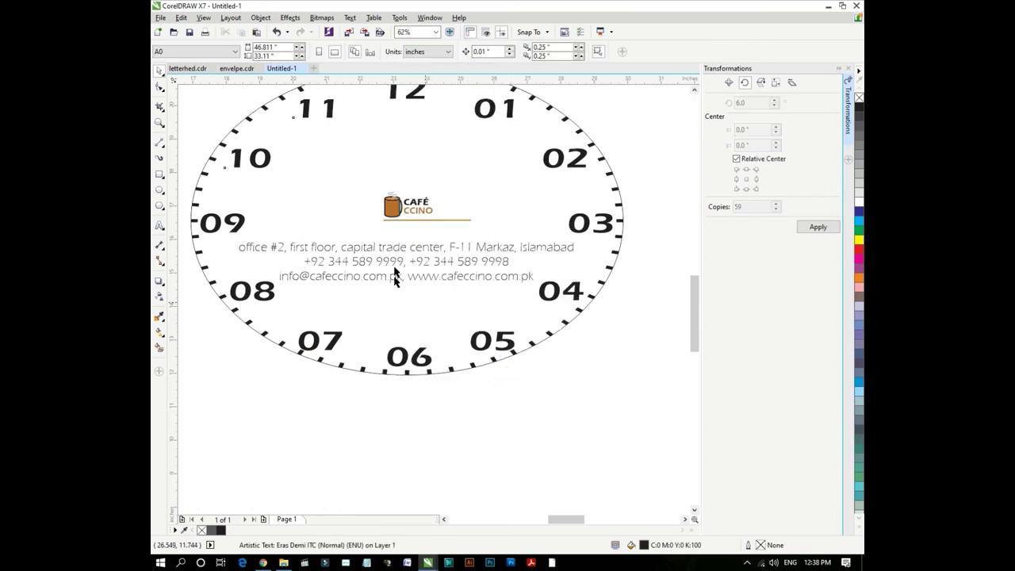
# - Scale the contact text block down slightly to about 26.2 pt
pyautogui.click(402, 246)
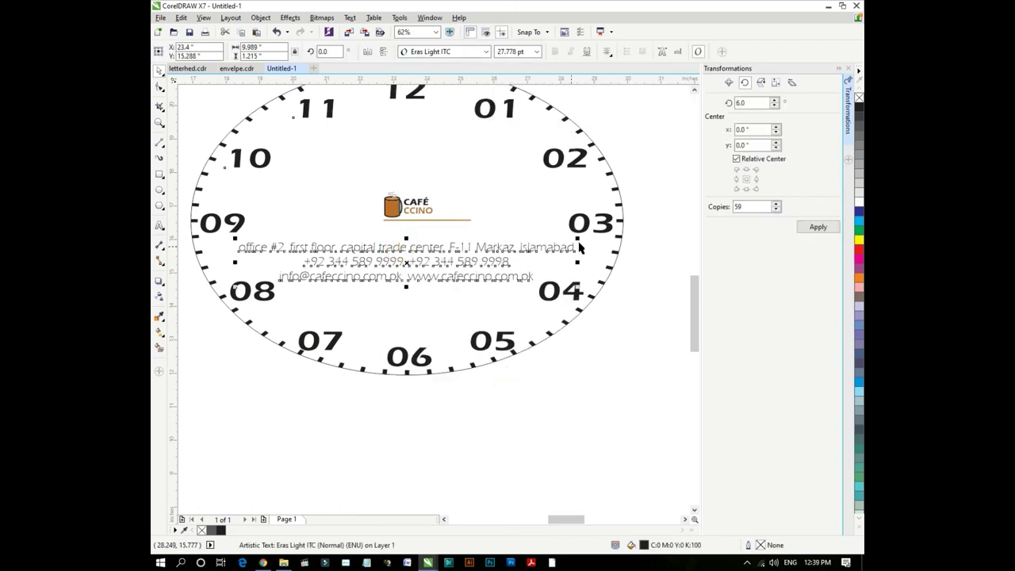
pyautogui.moveTo(578, 238)
pyautogui.mouseDown()
pyautogui.moveTo(563, 247)
pyautogui.moveTo(568, 236)
pyautogui.mouseUp()
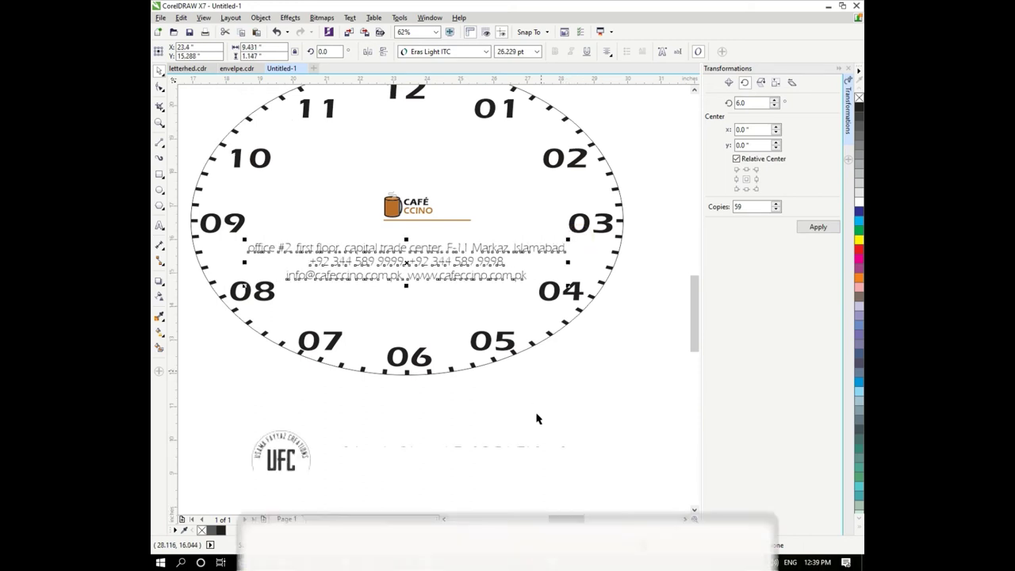
pyautogui.scroll(2, 403, 211)
pyautogui.scroll(1, 480, 230)
# - Move the brown line under the logo lower, thicken it and stretch it wider
pyautogui.click(479, 225)
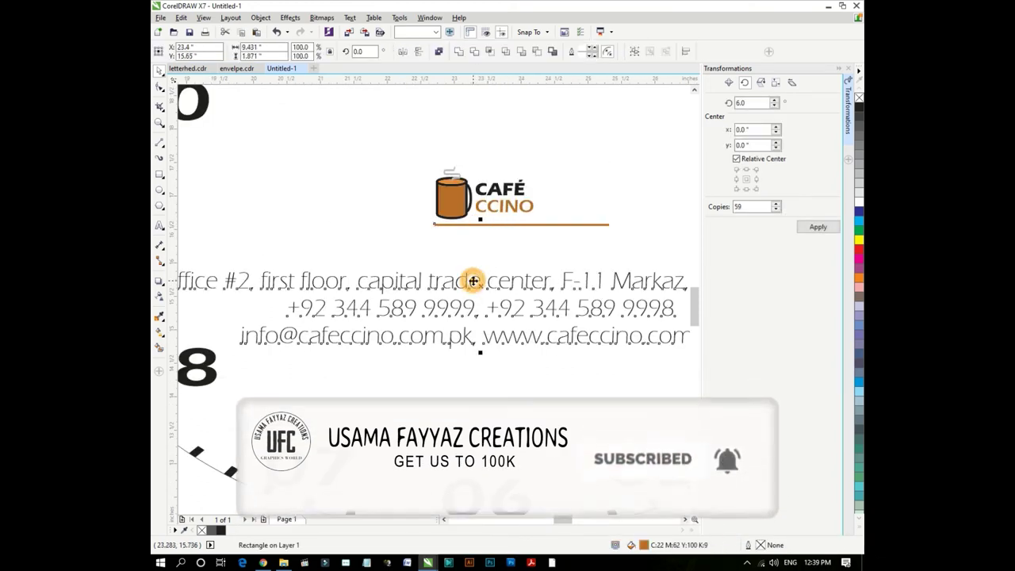
pyautogui.click(470, 406)
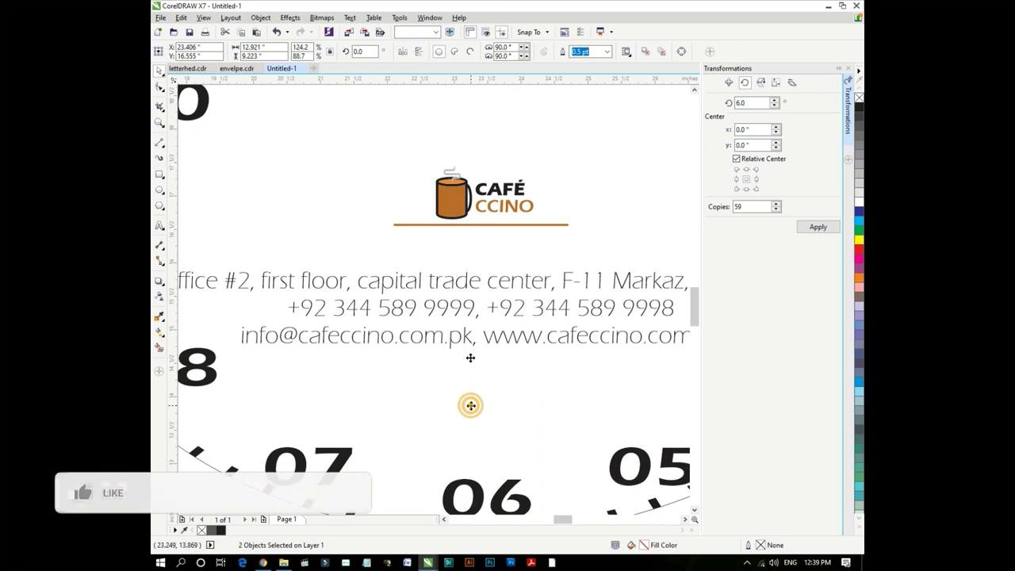
pyautogui.click(490, 225)
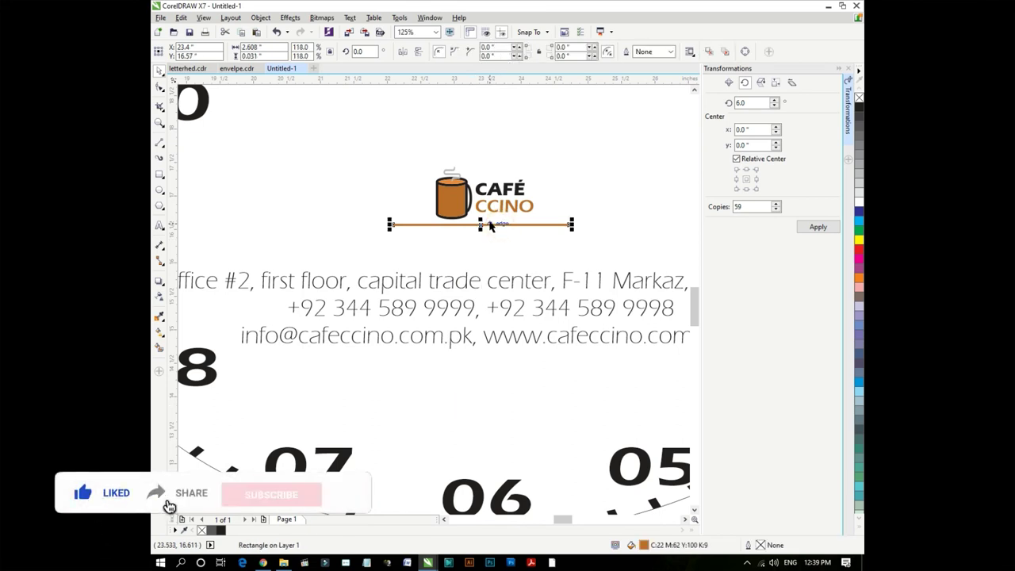
pyautogui.moveTo(490, 226); pyautogui.dragTo(486, 252)
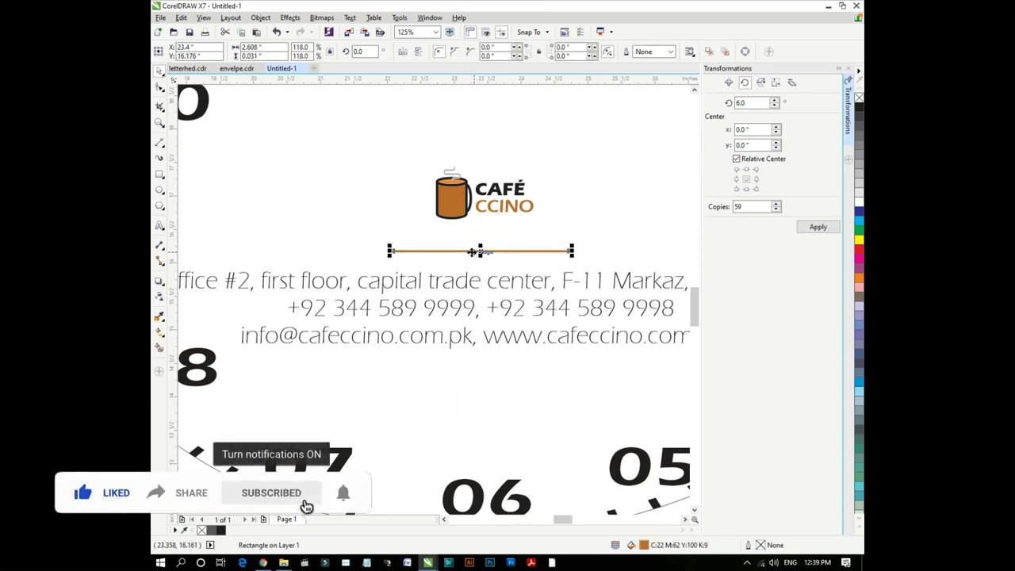
pyautogui.scroll(2, 485, 252)
pyautogui.scroll(2, 486, 253)
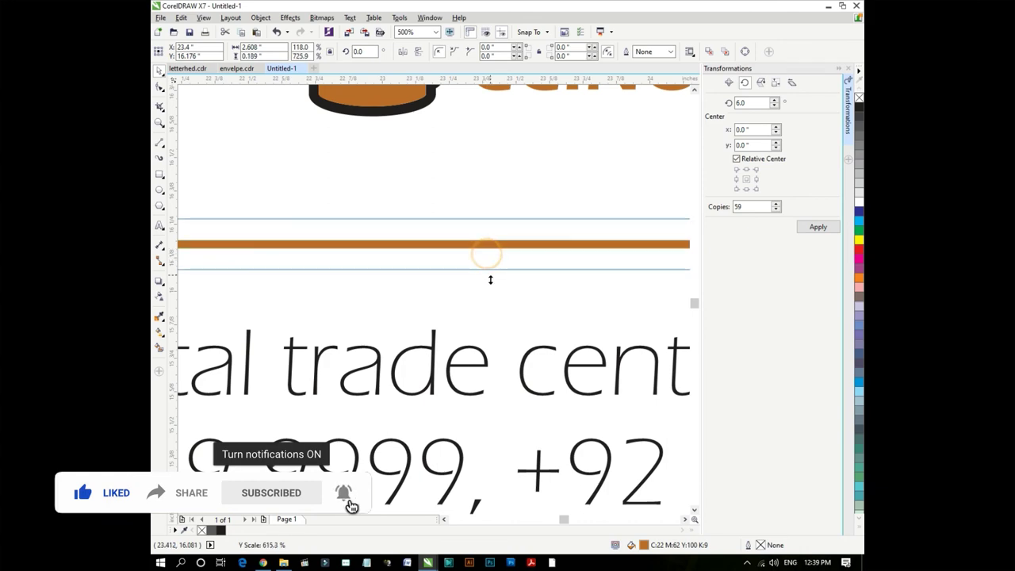
pyautogui.moveTo(487, 253); pyautogui.dragTo(482, 276)
pyautogui.scroll(-2, 390, 256)
pyautogui.scroll(-2, 396, 256)
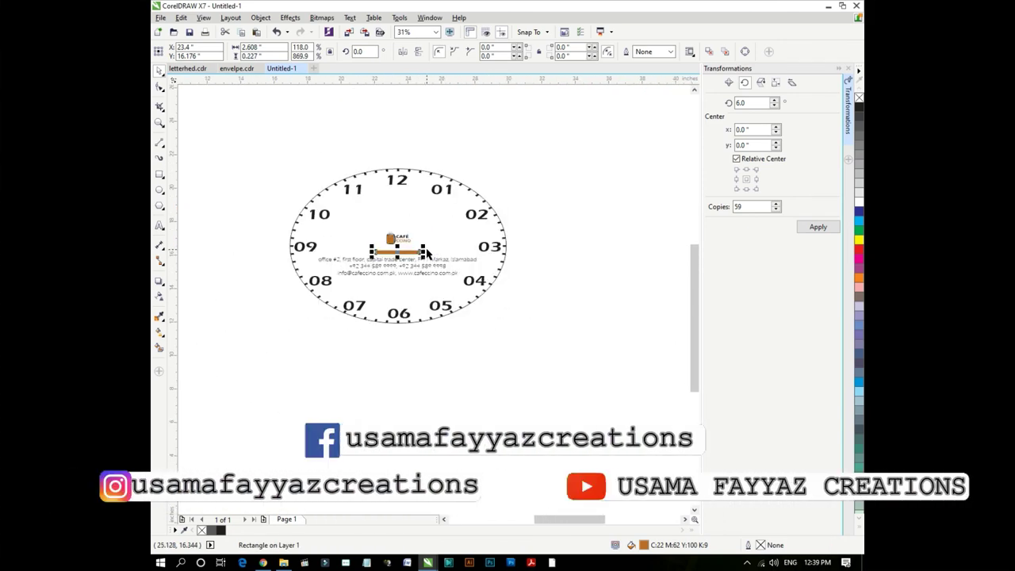
pyautogui.moveTo(426, 250); pyautogui.dragTo(480, 251)
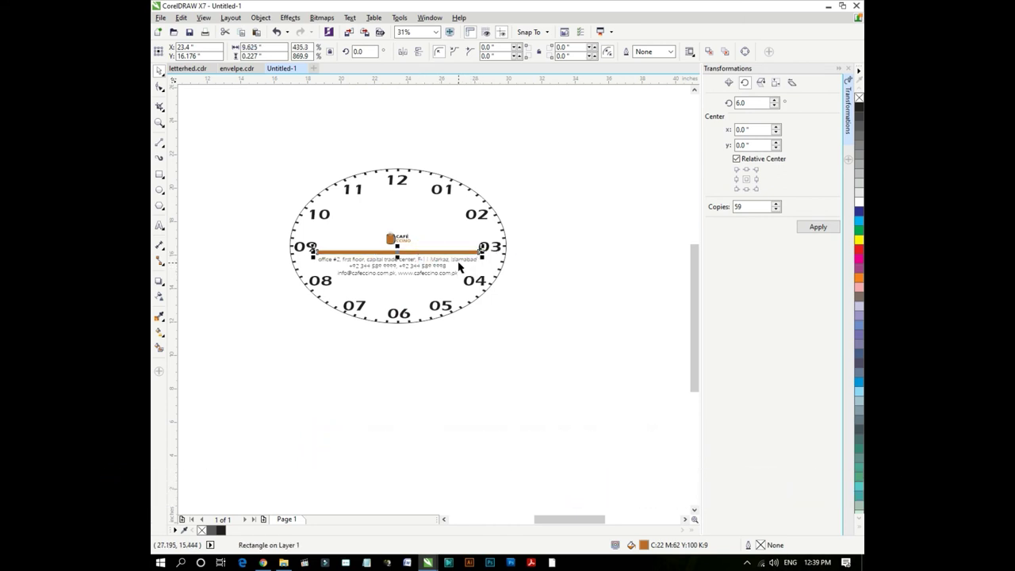
# - Trim the brown bar's length and thickness to 9.046 by 0.144 inches
pyautogui.scroll(2, 378, 263)
pyautogui.keyDown('shift'); pyautogui.click(482, 203); pyautogui.keyUp('shift')
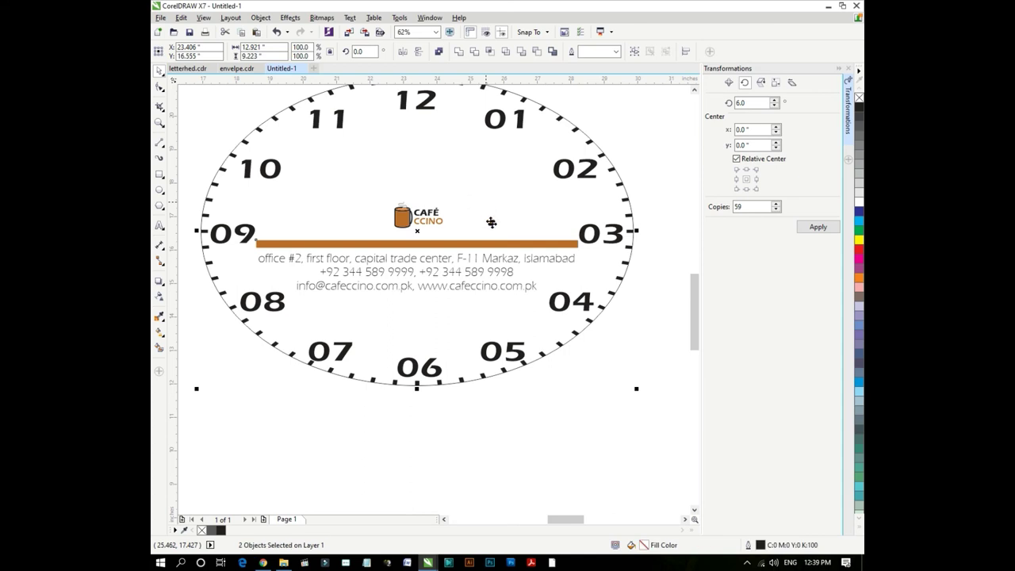
pyautogui.click(595, 353)
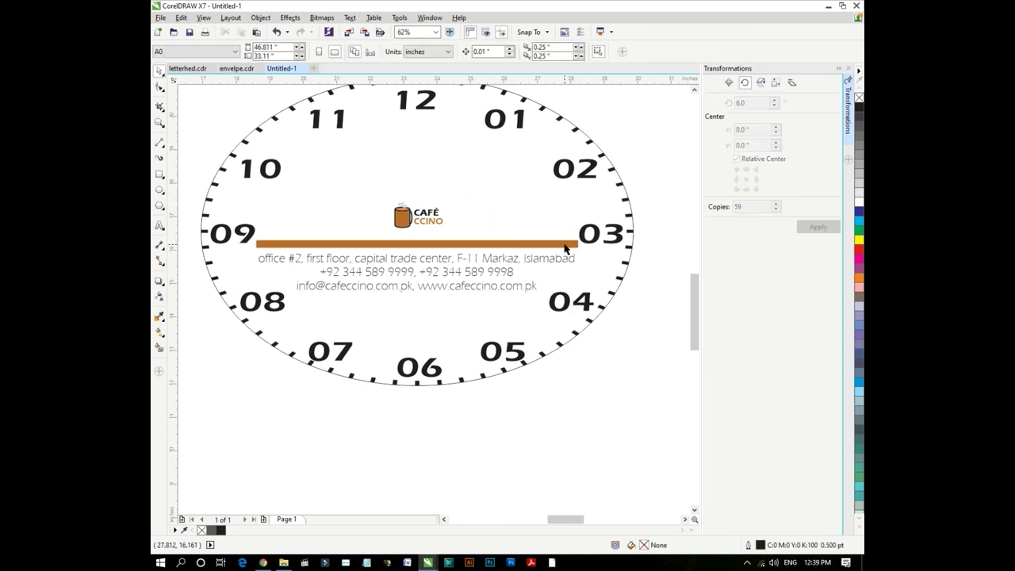
pyautogui.click(565, 244)
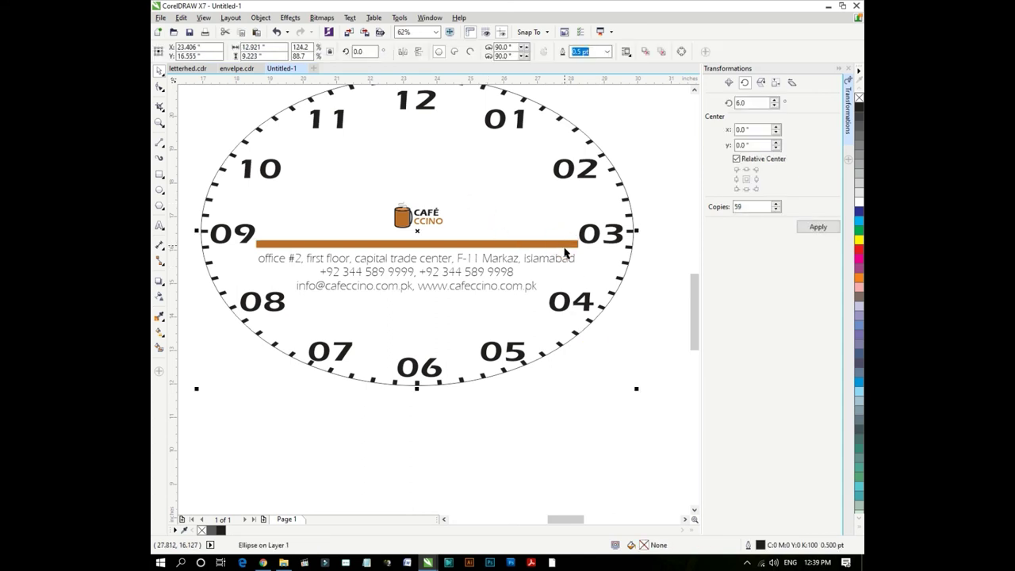
pyautogui.click(572, 244)
pyautogui.scroll(2, 590, 247)
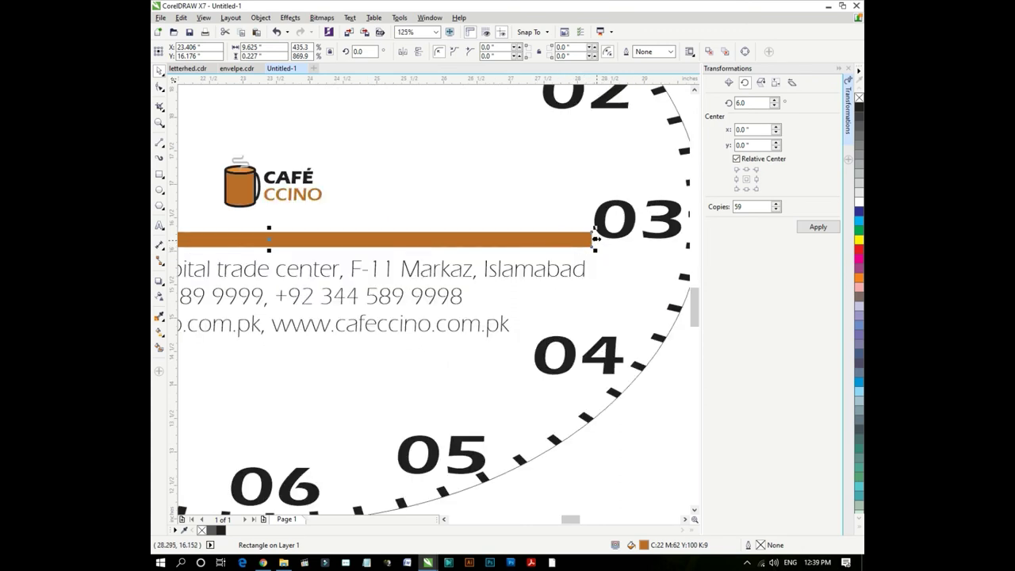
pyautogui.moveTo(596, 238); pyautogui.dragTo(574, 238)
pyautogui.scroll(3, 267, 233)
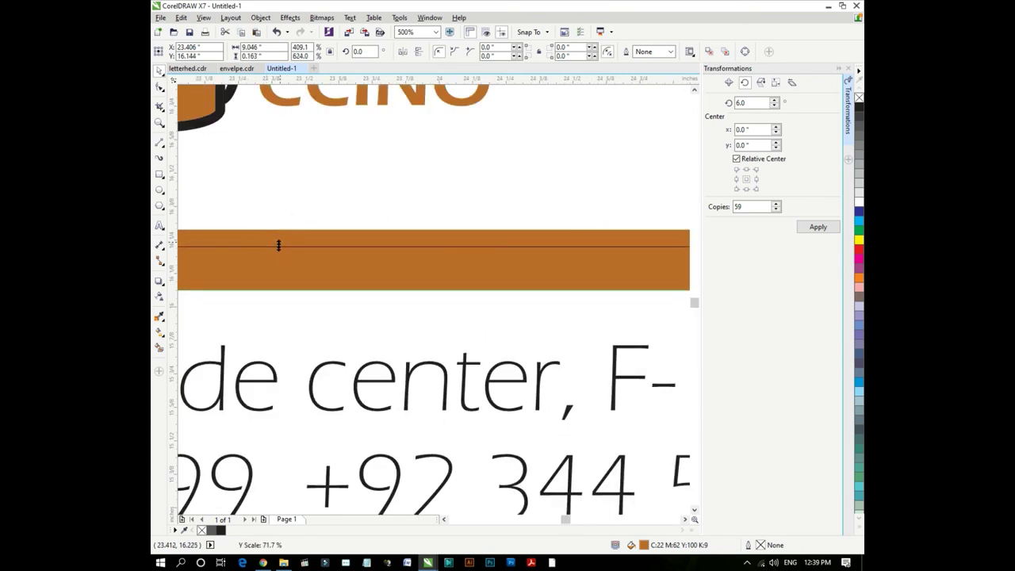
pyautogui.moveTo(279, 229); pyautogui.dragTo(304, 259)
pyautogui.scroll(-3, 456, 274)
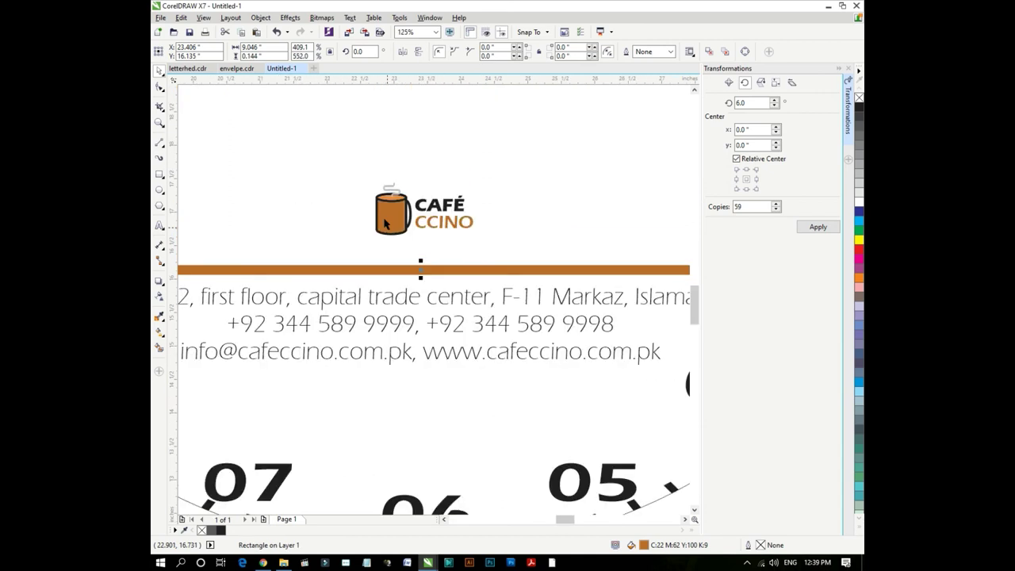
# - Select the logo and brown line, toggling between rotation and scaling handles, then deselect
pyautogui.click(419, 278)
pyautogui.click(399, 238)
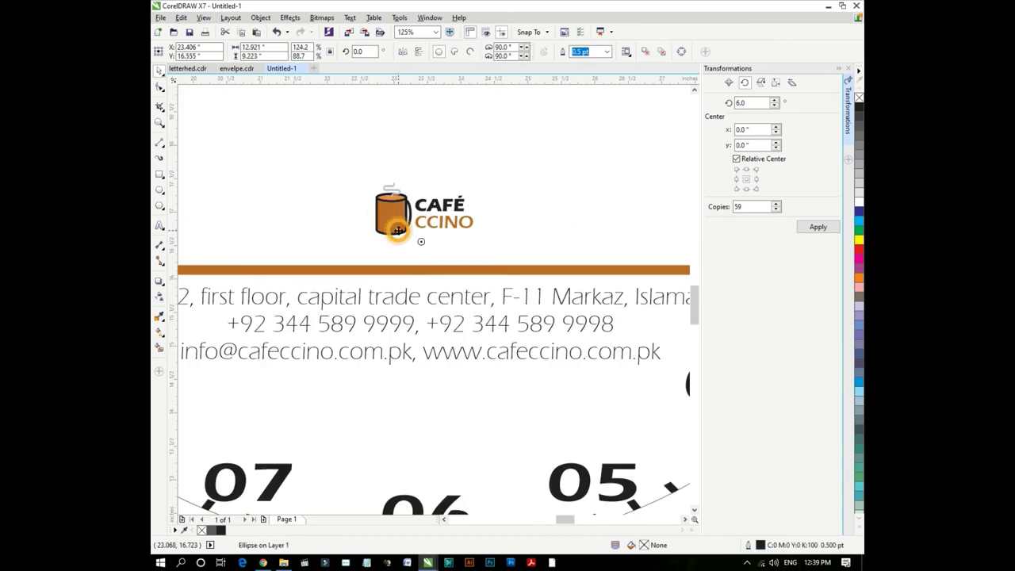
pyautogui.click(399, 238)
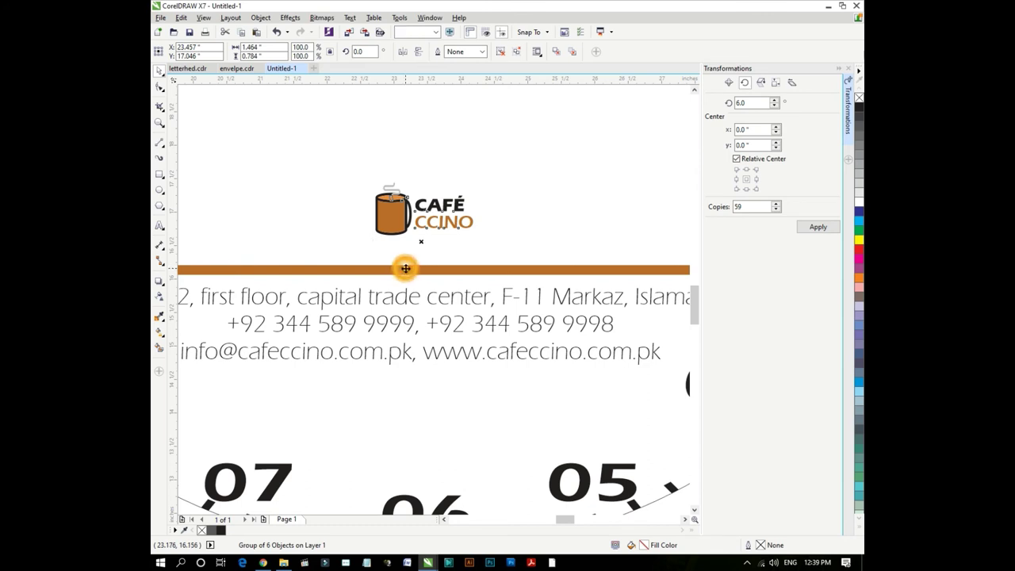
pyautogui.keyDown('shift'); pyautogui.click(407, 271); pyautogui.keyUp('shift')
pyautogui.click(411, 250)
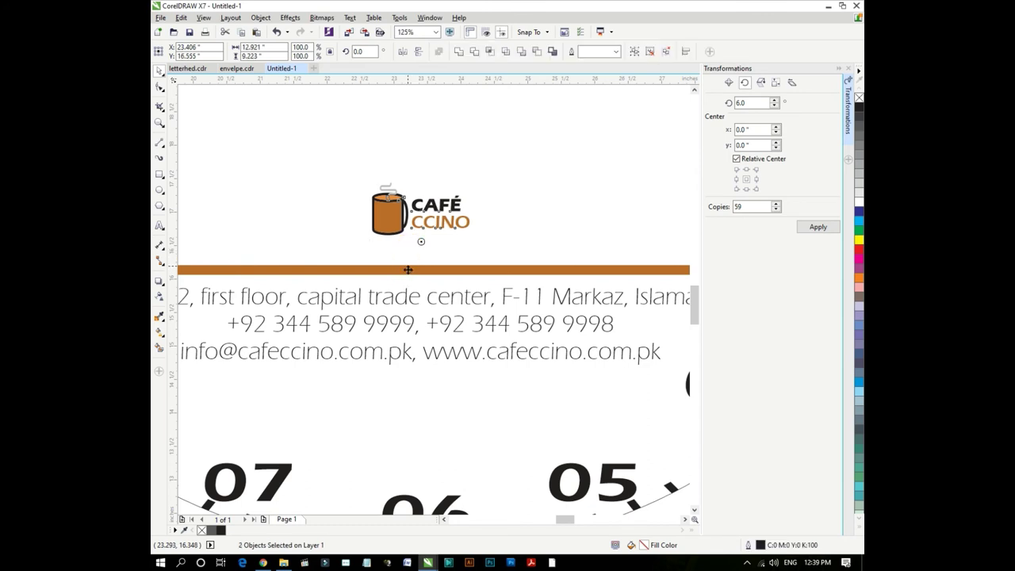
pyautogui.click(417, 317)
pyautogui.click(409, 320)
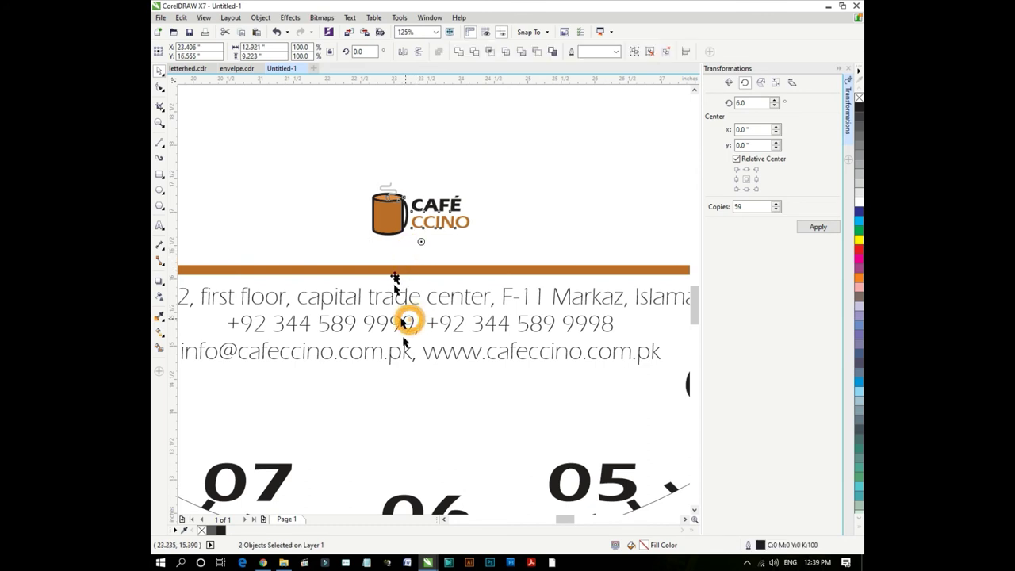
pyautogui.scroll(-1, 396, 317)
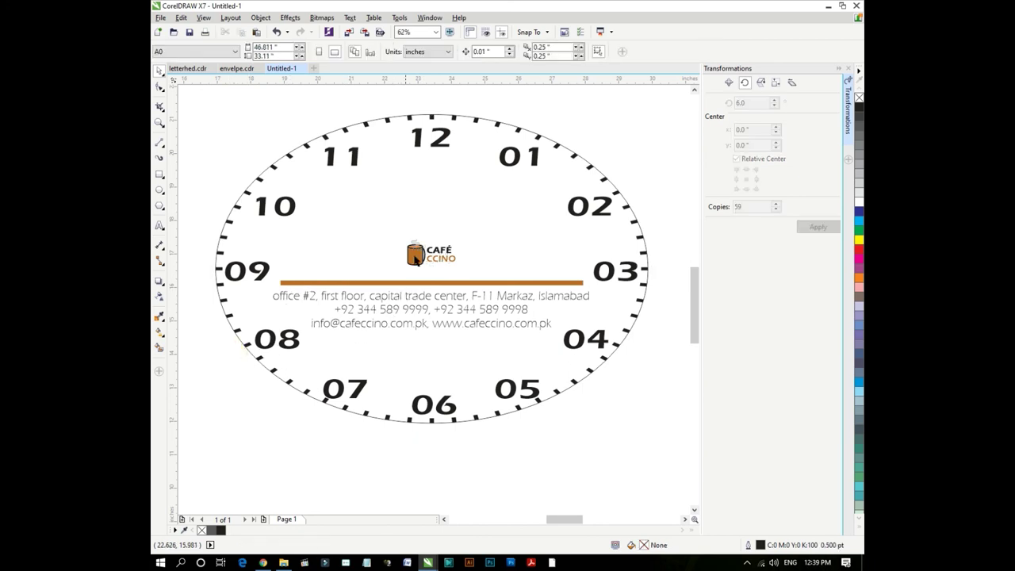
# - Enlarge the café logo to about 3.67 by 1.97 inches and raise it above the divider
pyautogui.click(413, 254)
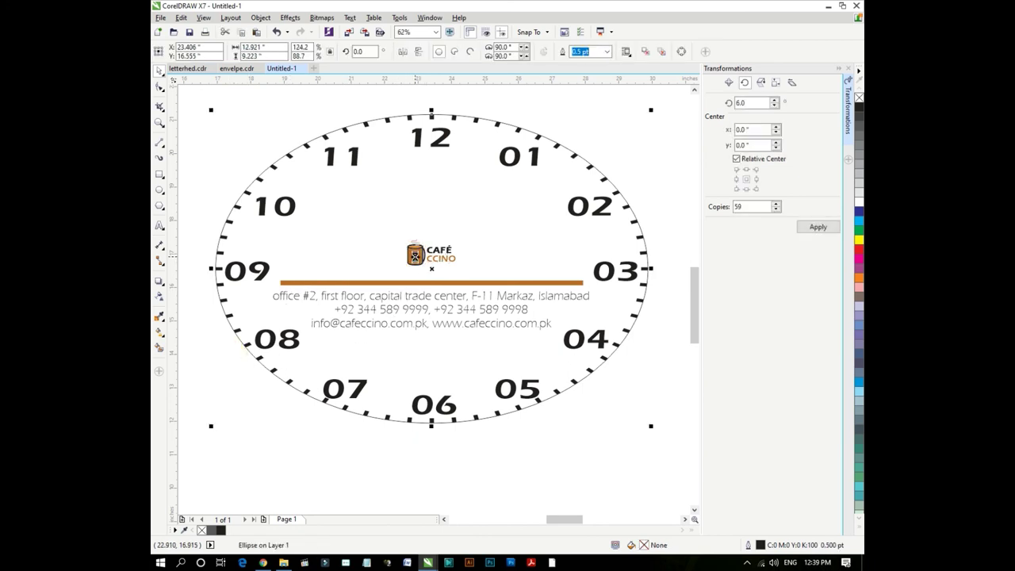
pyautogui.click(413, 254)
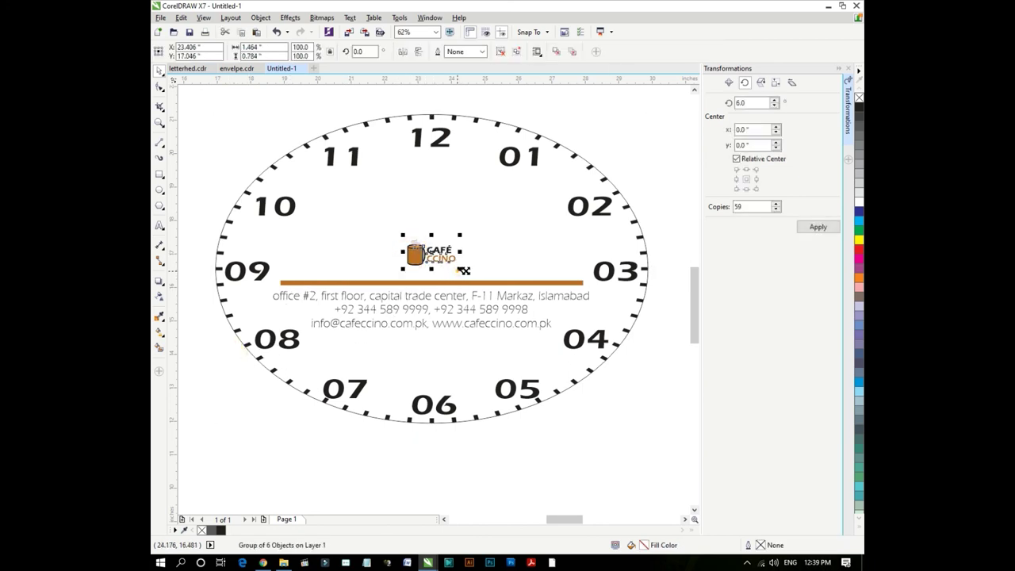
pyautogui.moveTo(464, 270); pyautogui.dragTo(496, 288)
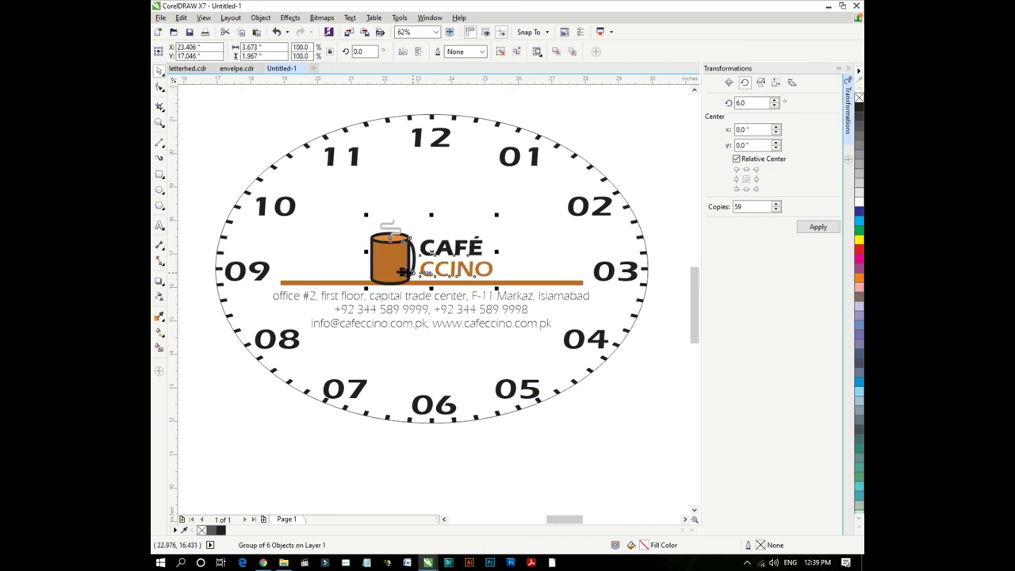
pyautogui.moveTo(402, 272); pyautogui.dragTo(402, 234)
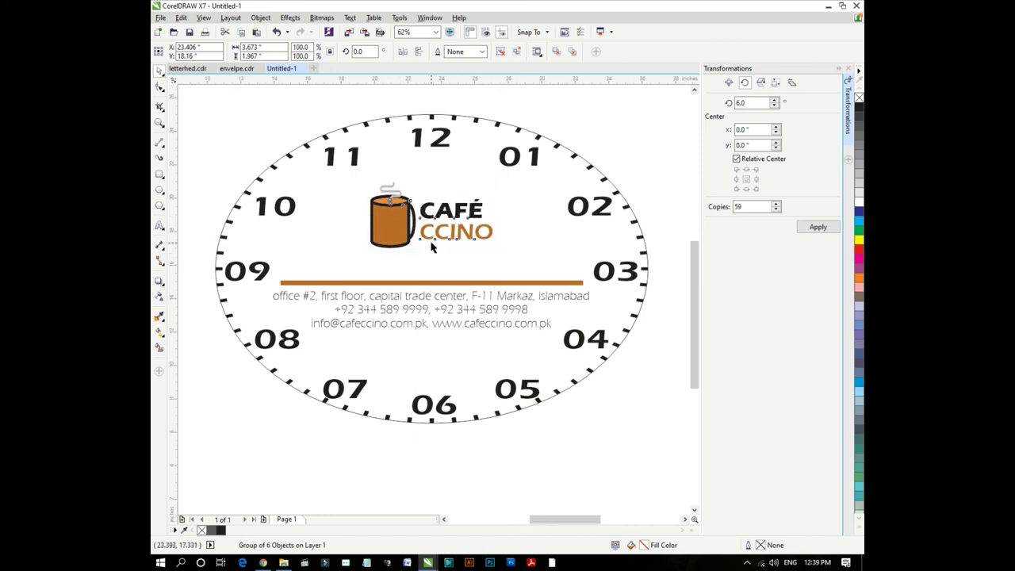
pyautogui.scroll(-1, 432, 248)
pyautogui.scroll(1, 443, 183)
# - Fill the rim tick marks with the logo's brown using the Color Eyedropper
pyautogui.click(441, 176)
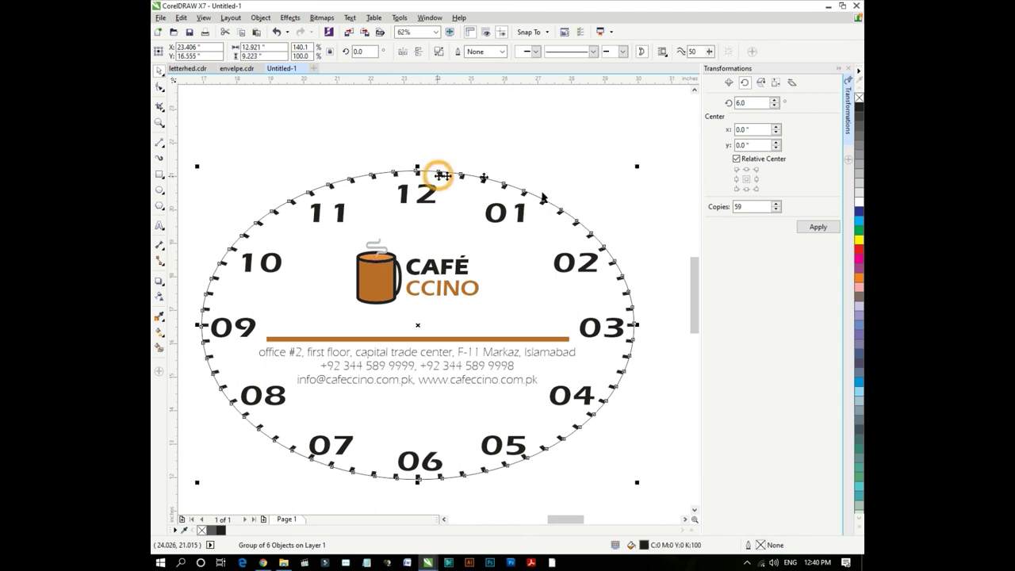
pyautogui.click(160, 316)
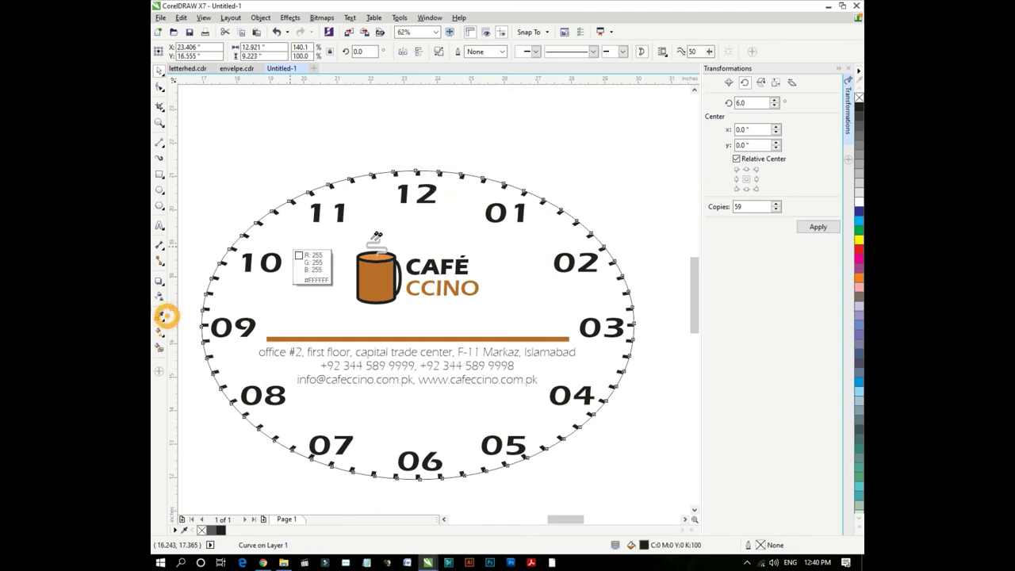
pyautogui.scroll(1, 396, 182)
pyautogui.scroll(1, 399, 163)
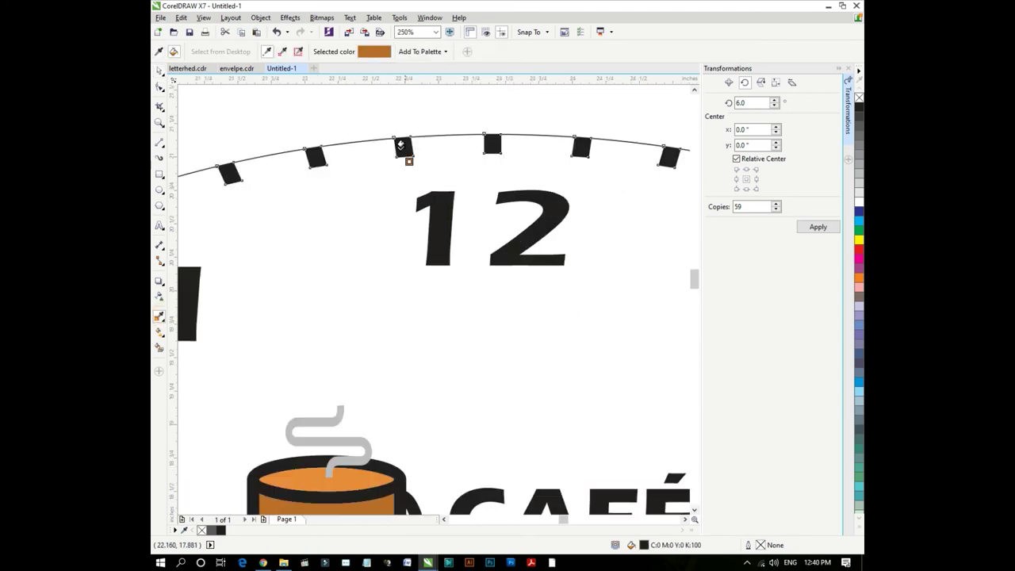
pyautogui.click(403, 140)
pyautogui.scroll(-1, 440, 193)
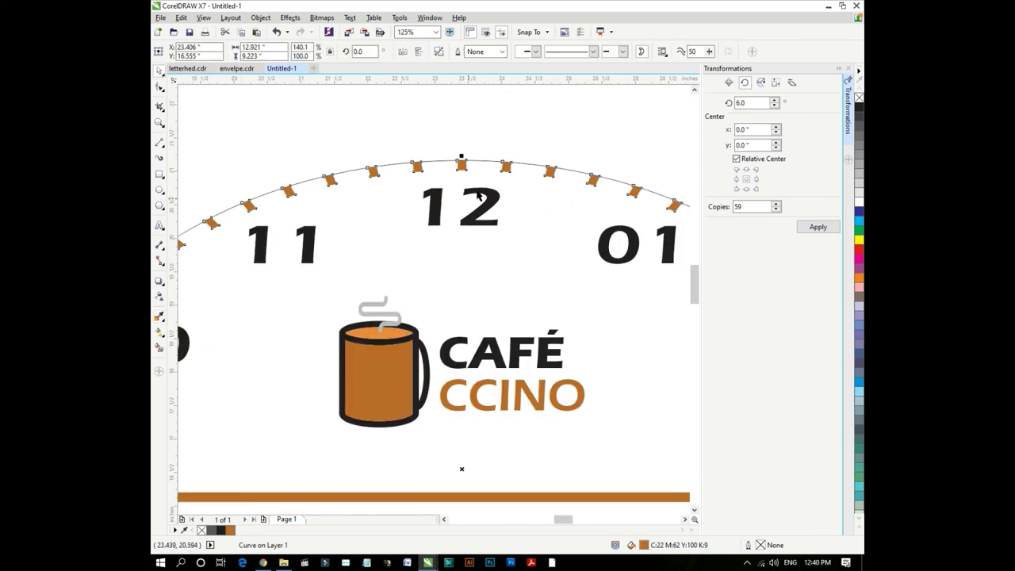
pyautogui.scroll(-1, 456, 198)
# - Return to the Pick tool, check the 12 and 01 numerals, then clear the selection
pyautogui.click(532, 154)
pyautogui.click(480, 205)
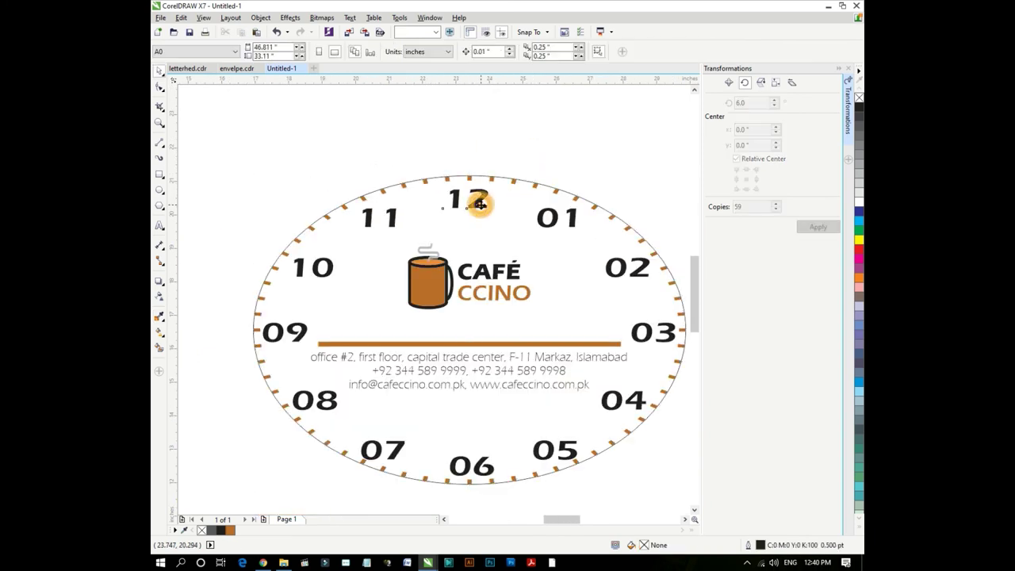
pyautogui.click(555, 220)
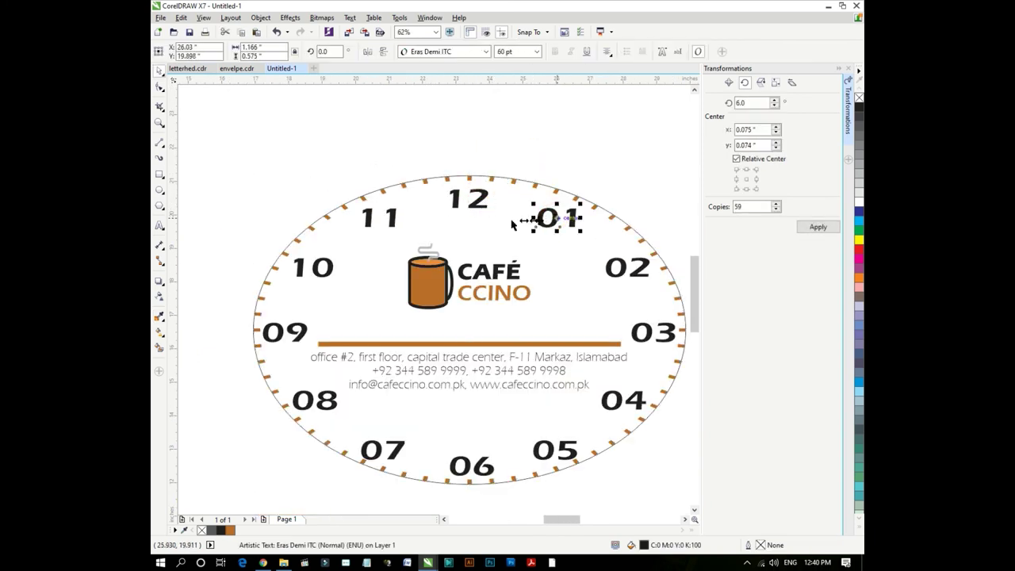
pyautogui.click(525, 158)
pyautogui.scroll(-1, 460, 188)
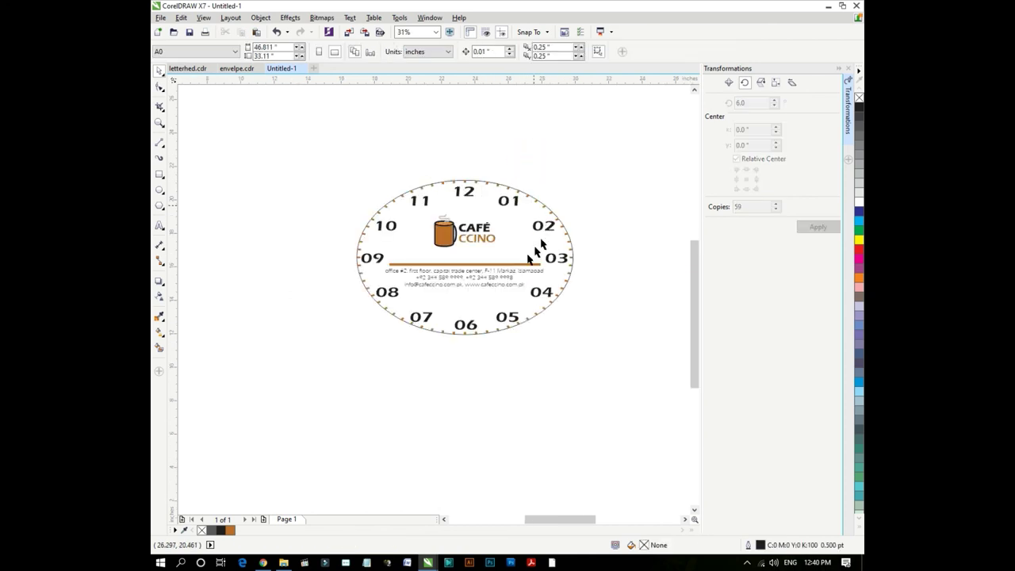
# - Scale the brown divider and contact text to about 80% and nudge the logo lower
pyautogui.scroll(1, 464, 284)
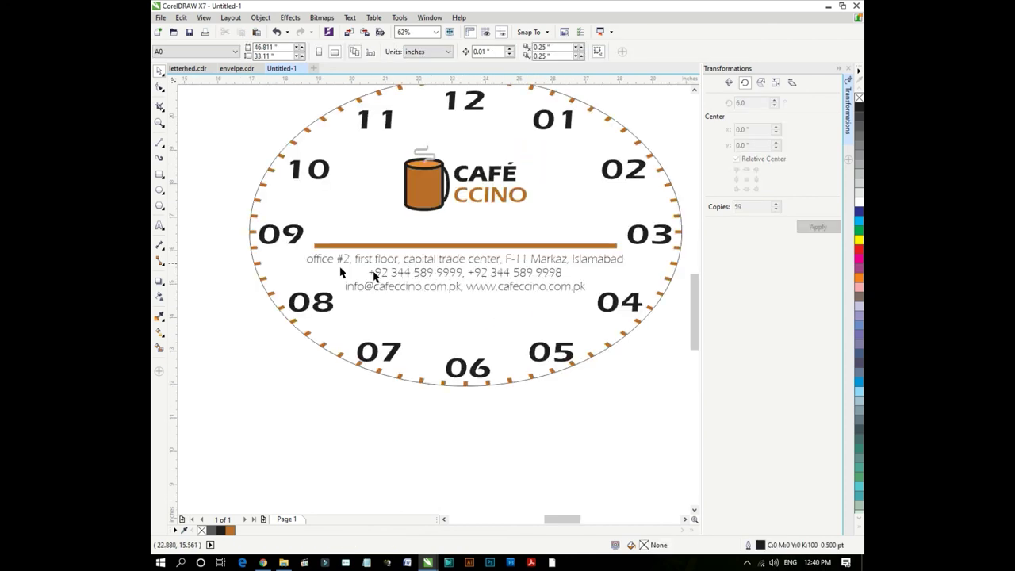
pyautogui.moveTo(228, 227)
pyautogui.mouseDown()
pyautogui.moveTo(226, 247)
pyautogui.moveTo(634, 297)
pyautogui.moveTo(627, 289)
pyautogui.mouseUp()
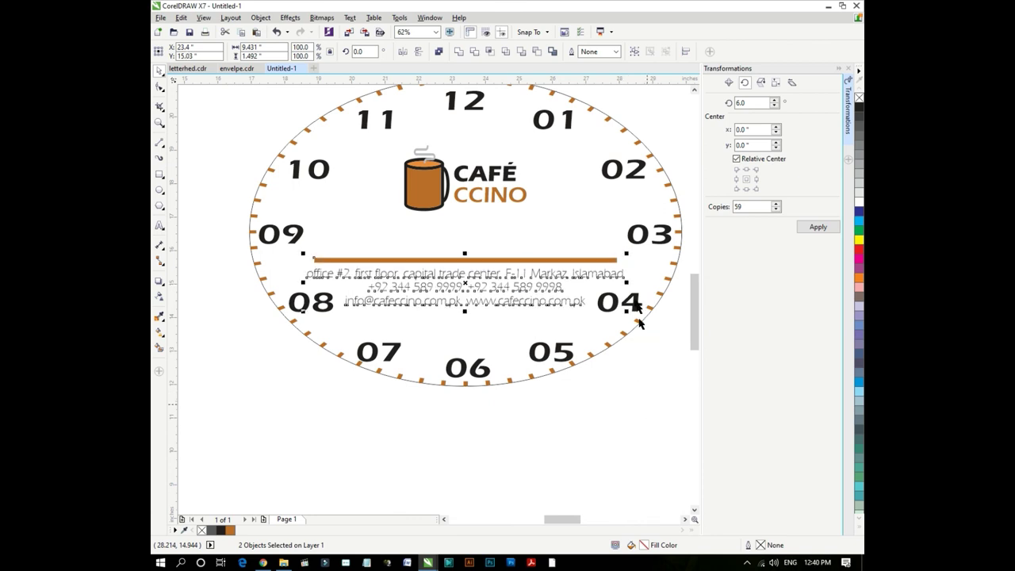
pyautogui.moveTo(626, 250); pyautogui.dragTo(602, 260)
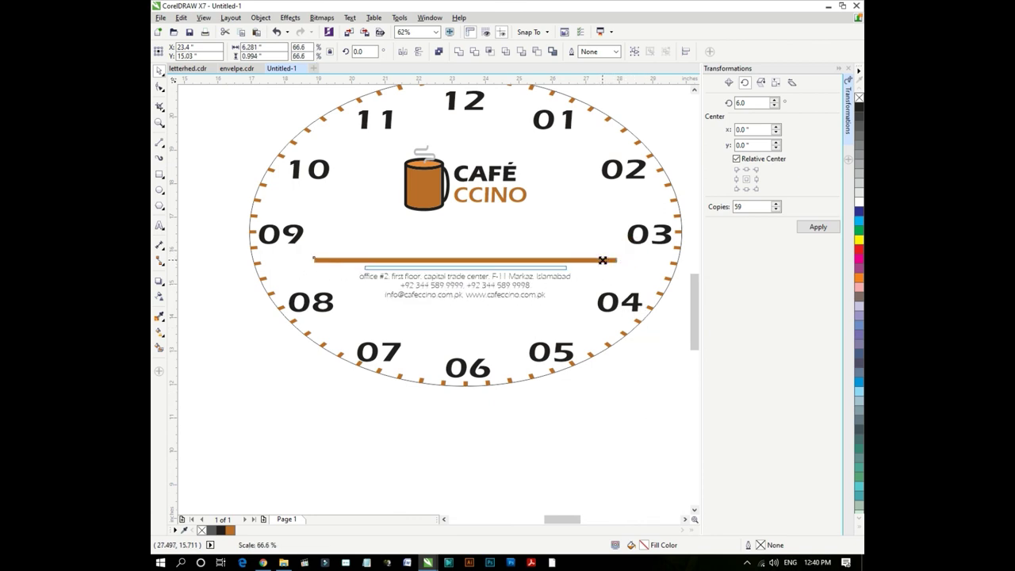
pyautogui.moveTo(605, 260); pyautogui.dragTo(607, 274)
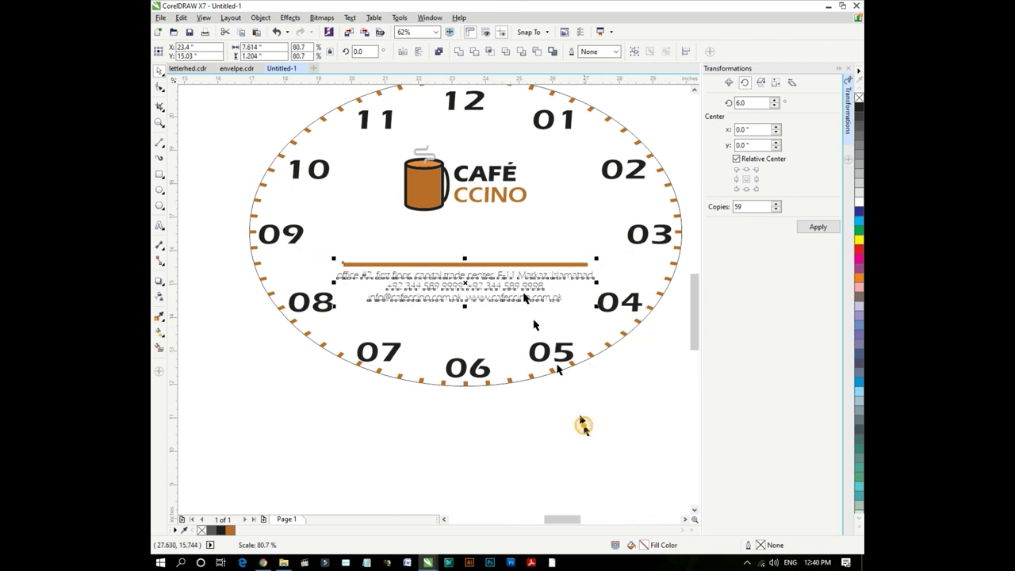
pyautogui.moveTo(425, 191); pyautogui.dragTo(427, 215)
pyautogui.click(510, 418)
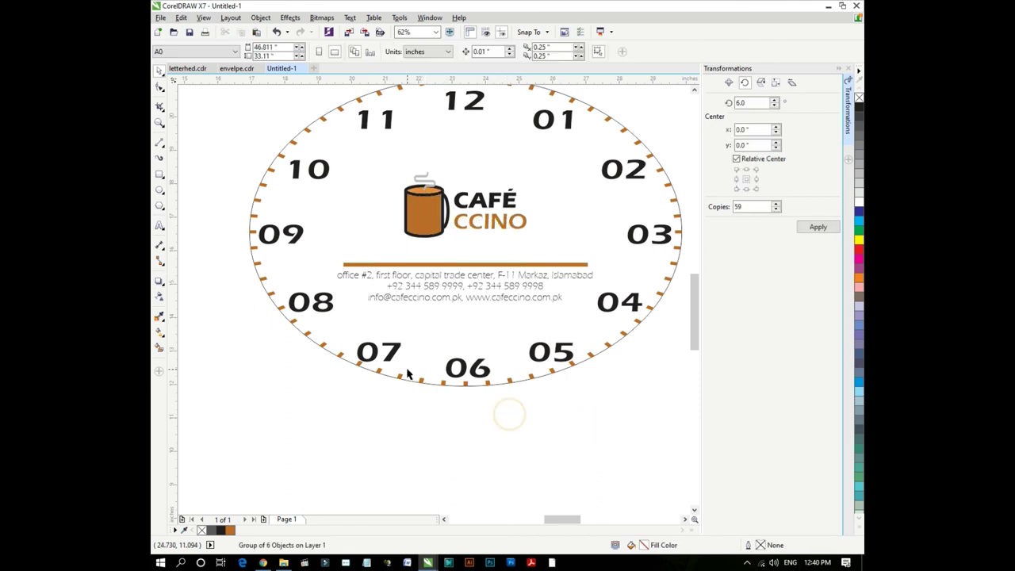
# - Close the Transformations docker and zoom to fit the whole clock
pyautogui.doubleClick(159, 124)
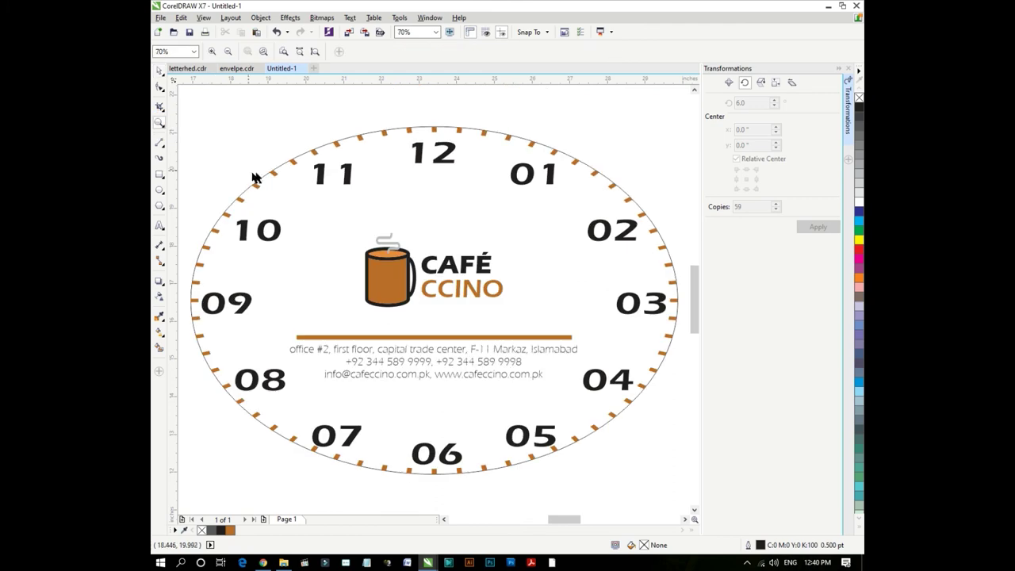
pyautogui.click(839, 69)
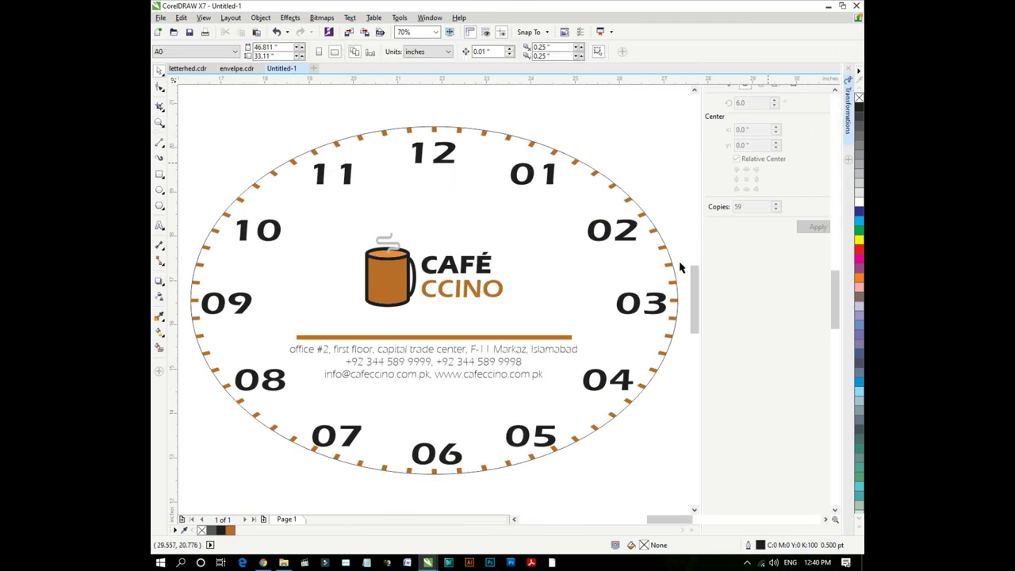
pyautogui.press('F4')
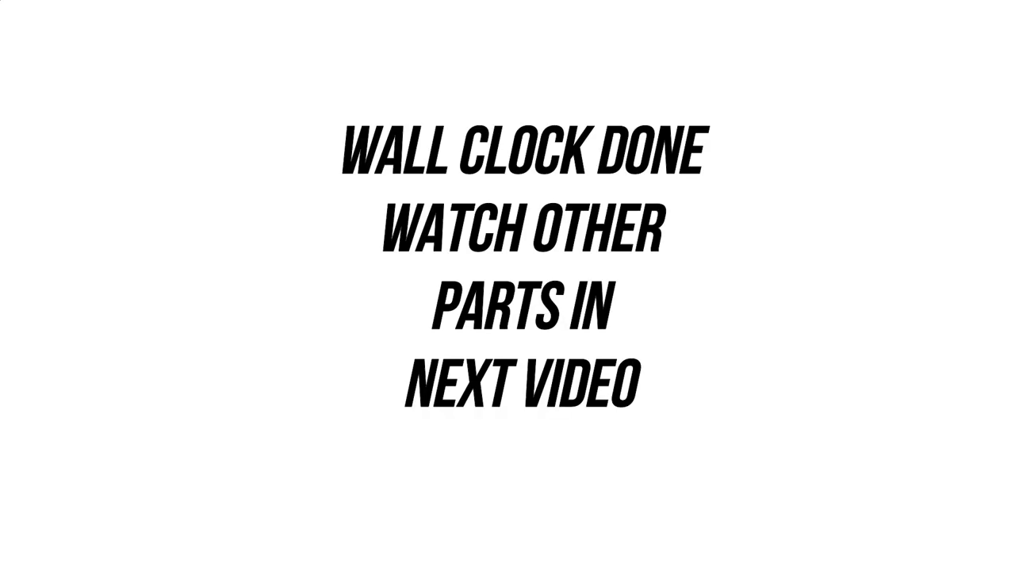